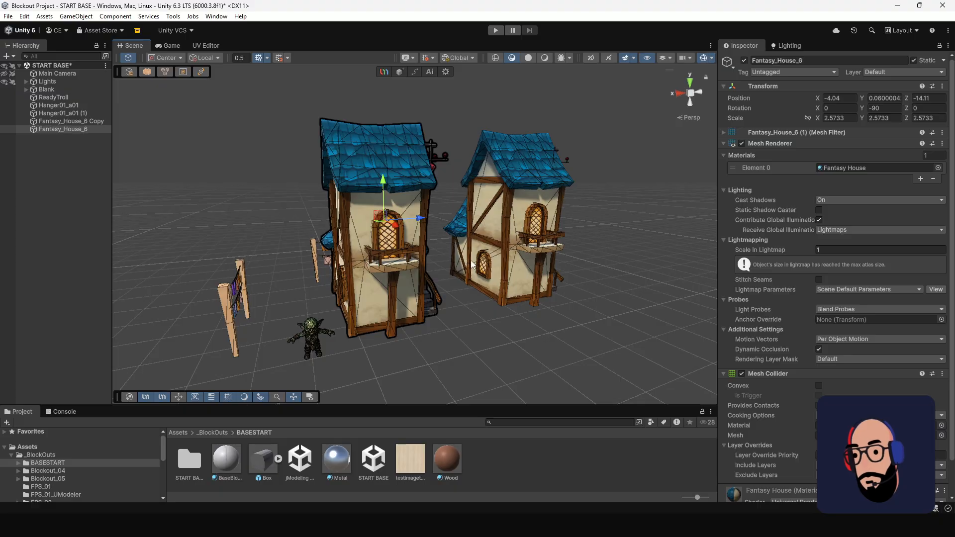
# Split the Fantasy_House_6 mesh beside the troll into separate objects for each of its loose parts.
pyautogui.keyDown('alt'); pyautogui.moveTo(517, 266); pyautogui.dragTo(372, 273); pyautogui.keyUp('alt')
pyautogui.click(356, 291)
pyautogui.click(335, 262)
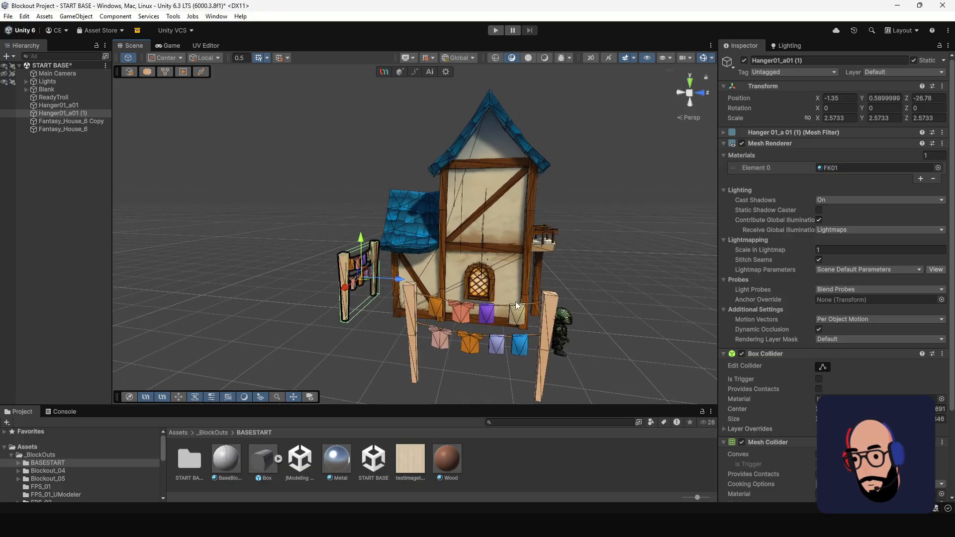
pyautogui.keyDown('alt'); pyautogui.moveTo(518, 306); pyautogui.dragTo(439, 270); pyautogui.keyUp('alt')
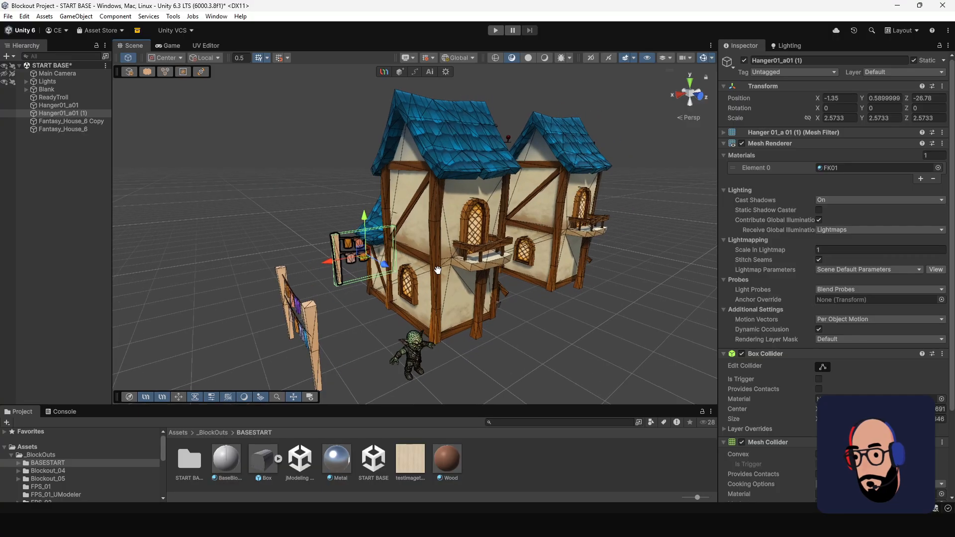
pyautogui.keyDown('alt'); pyautogui.moveTo(439, 271); pyautogui.dragTo(445, 265, button='right'); pyautogui.keyUp('alt')
pyautogui.keyDown('alt'); pyautogui.moveTo(445, 265); pyautogui.dragTo(439, 254); pyautogui.keyUp('alt')
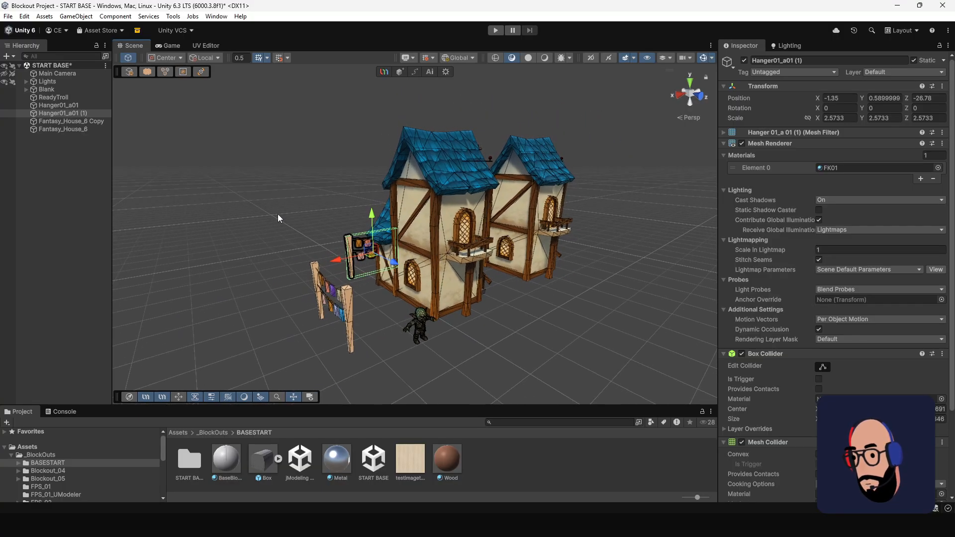
pyautogui.click(321, 204)
pyautogui.click(421, 236)
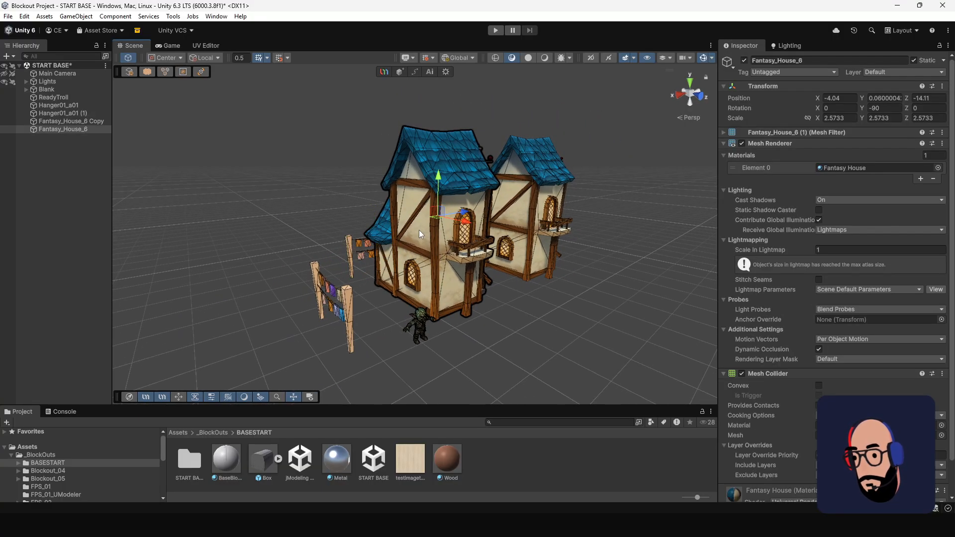
pyautogui.click(165, 74)
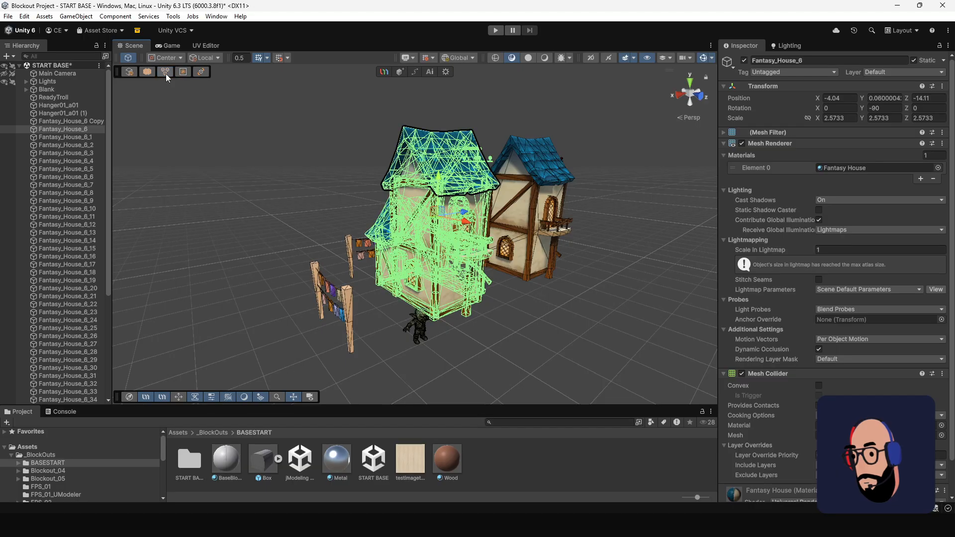
# Examine the separated Fantasy_House_6 pieces by selecting individual parts in the scene and the object list.
pyautogui.click(297, 230)
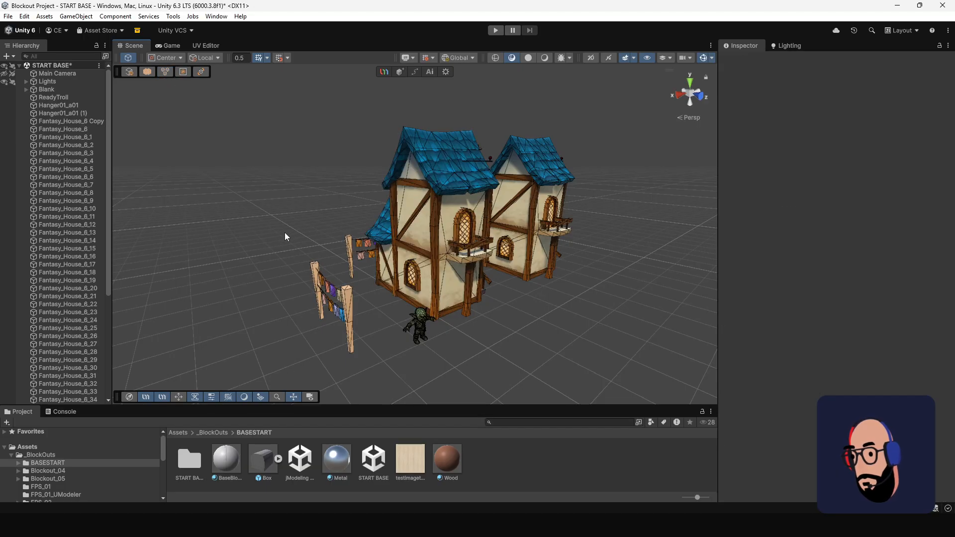
pyautogui.click(419, 206)
pyautogui.click(398, 171)
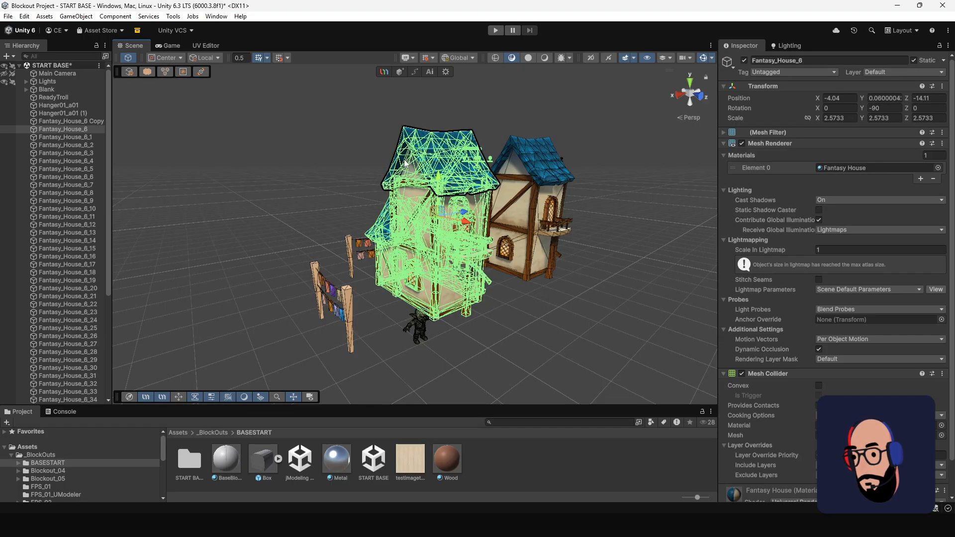
pyautogui.click(409, 159)
pyautogui.click(427, 158)
pyautogui.click(73, 145)
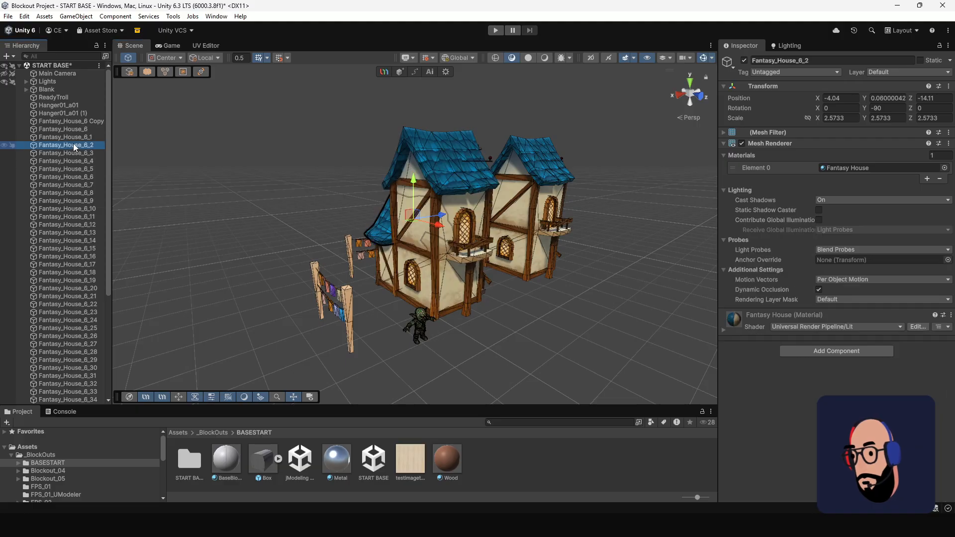
pyautogui.keyDown('alt'); pyautogui.moveTo(458, 241); pyautogui.dragTo(488, 231); pyautogui.keyUp('alt')
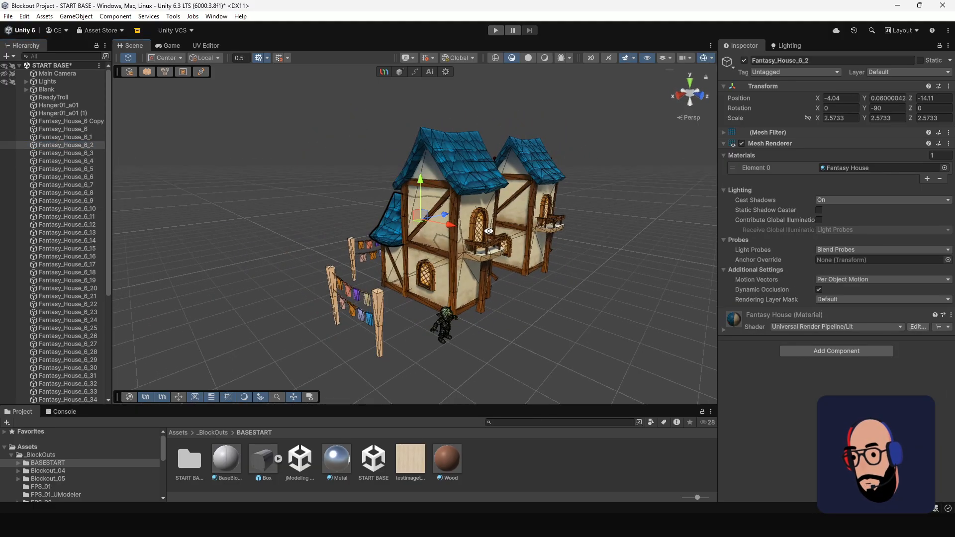
pyautogui.click(303, 199)
pyautogui.click(71, 178)
# Try moving the Fantasy_House_6_12 beam out of the house to X -9.33, and undo the move.
pyautogui.click(70, 225)
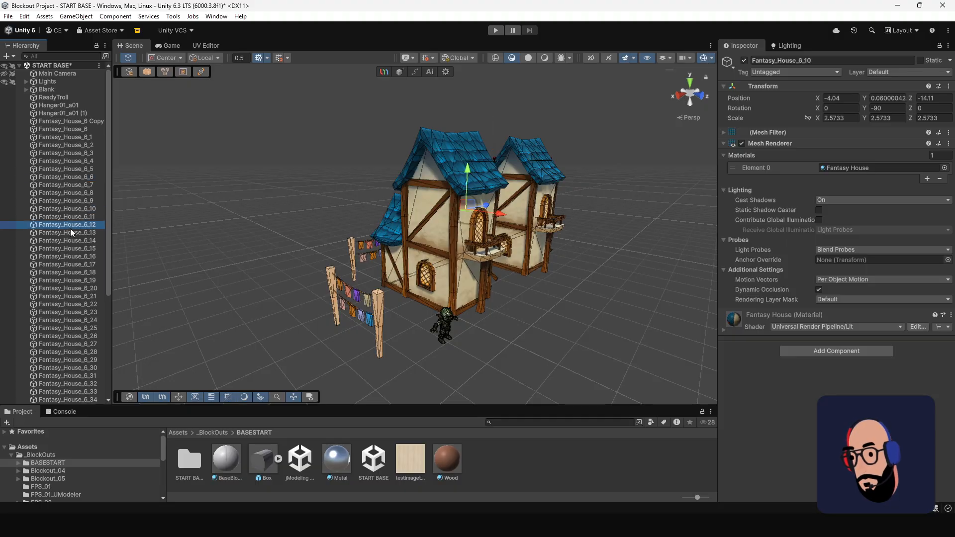
pyautogui.press('f')
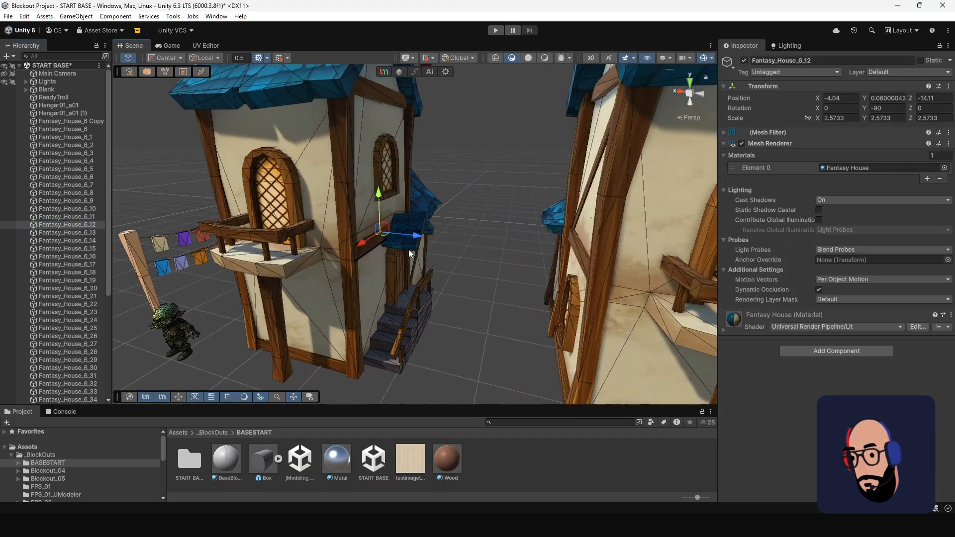
pyautogui.moveTo(407, 236); pyautogui.dragTo(494, 243)
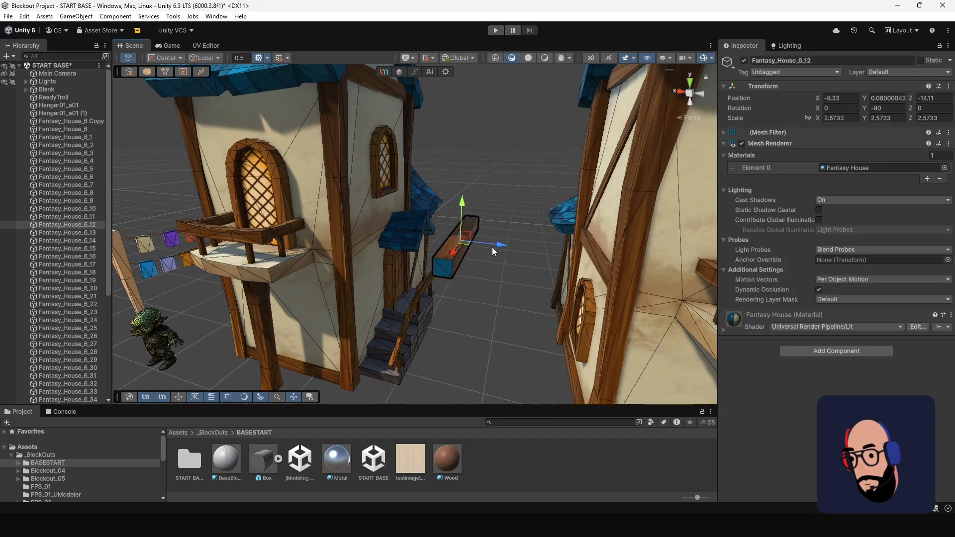
pyautogui.hotkey('ctrl', 'z')
# Inspect individual posts and wall parts of the split house, and compare them with the single-mesh Fantasy_House_6 Copy.
pyautogui.click(340, 280)
pyautogui.scroll(-6, 348, 286)
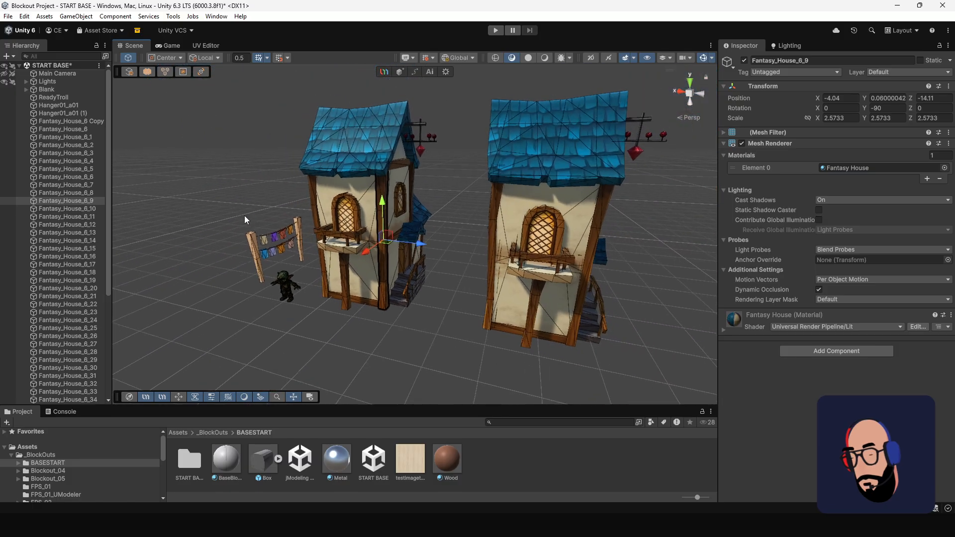
pyautogui.keyDown('alt'); pyautogui.moveTo(244, 216); pyautogui.dragTo(347, 216); pyautogui.keyUp('alt')
pyautogui.click(384, 277)
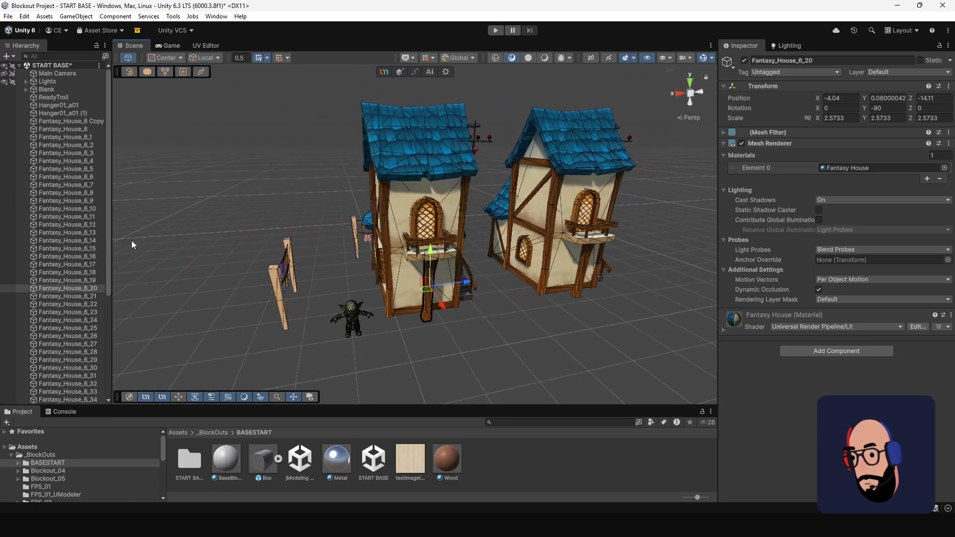
pyautogui.keyDown('alt'); pyautogui.moveTo(338, 224); pyautogui.dragTo(412, 254); pyautogui.keyUp('alt')
pyautogui.scroll(2, 405, 292)
pyautogui.scroll(-2, 406, 293)
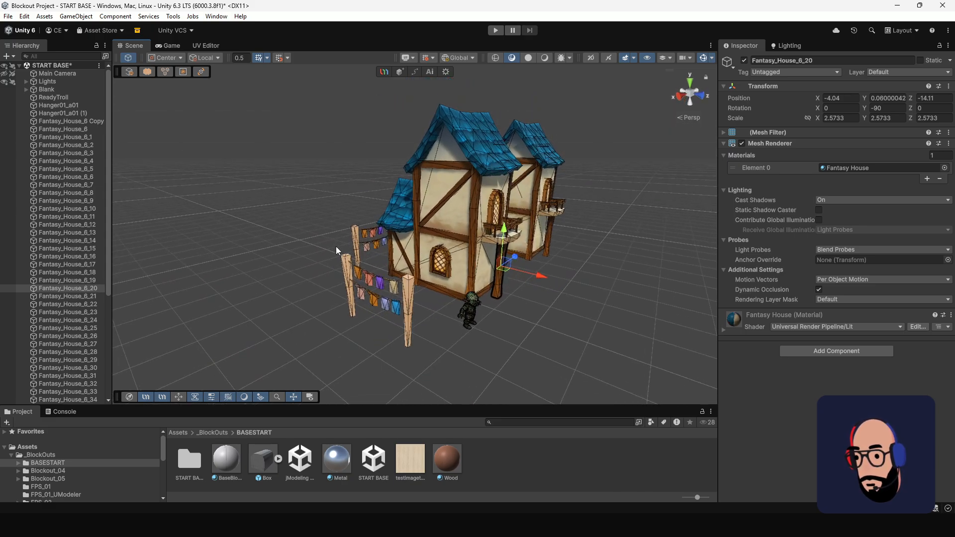
pyautogui.scroll(1, 457, 304)
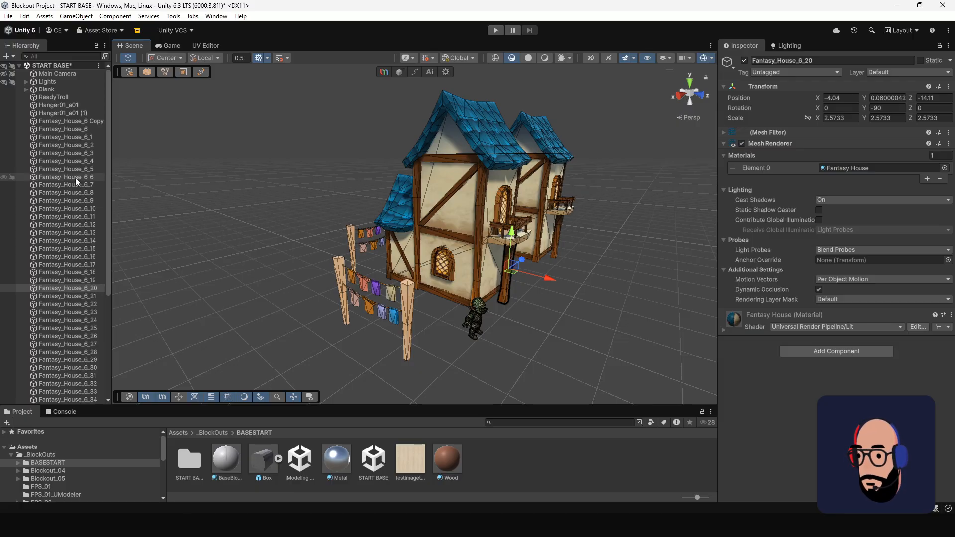
pyautogui.click(433, 173)
pyautogui.press('f')
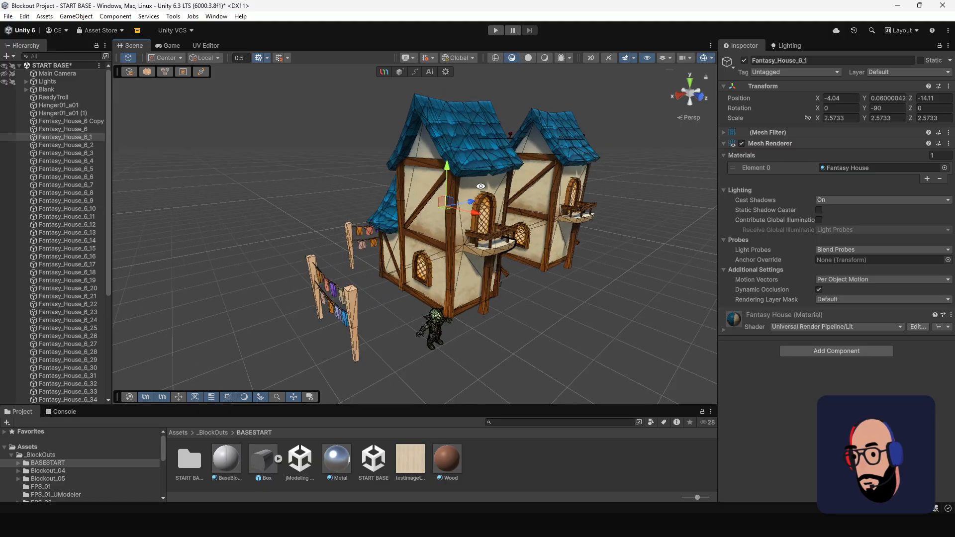
pyautogui.click(541, 167)
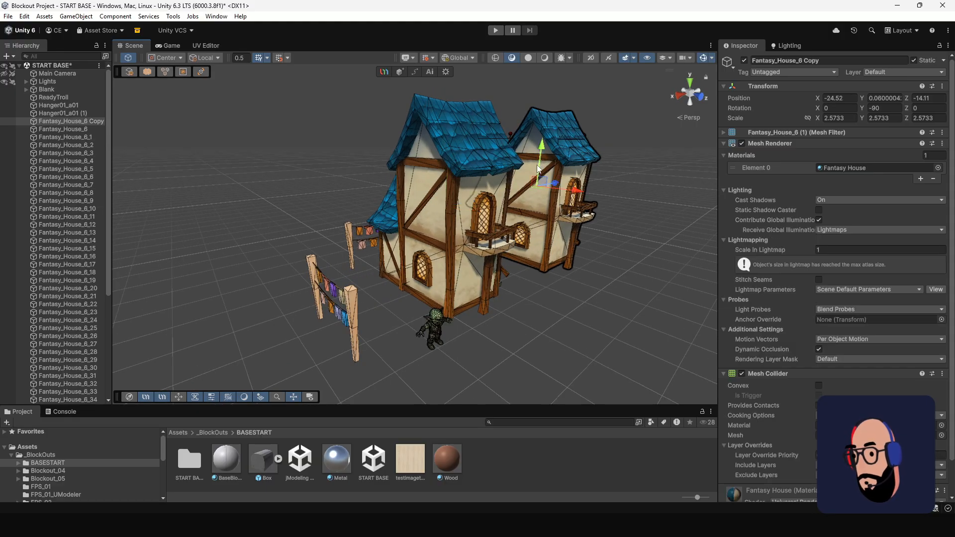
# Group all pieces from Fantasy_House_6 through Fantasy_House_6_54 under a new empty parent.
pyautogui.click(70, 129)
pyautogui.scroll(-6, 94, 199)
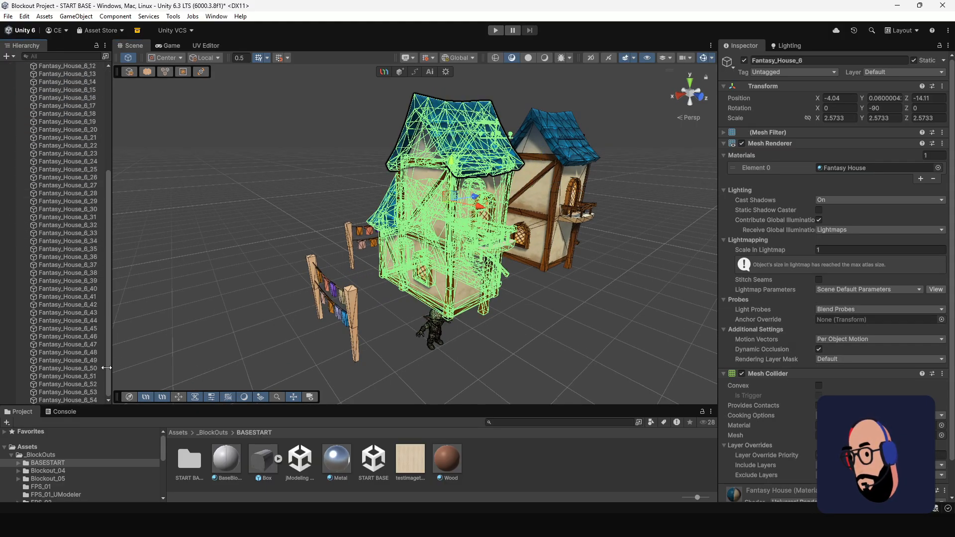
pyautogui.keyDown('shift'); pyautogui.click(86, 399); pyautogui.keyUp('shift')
pyautogui.scroll(6, 82, 329)
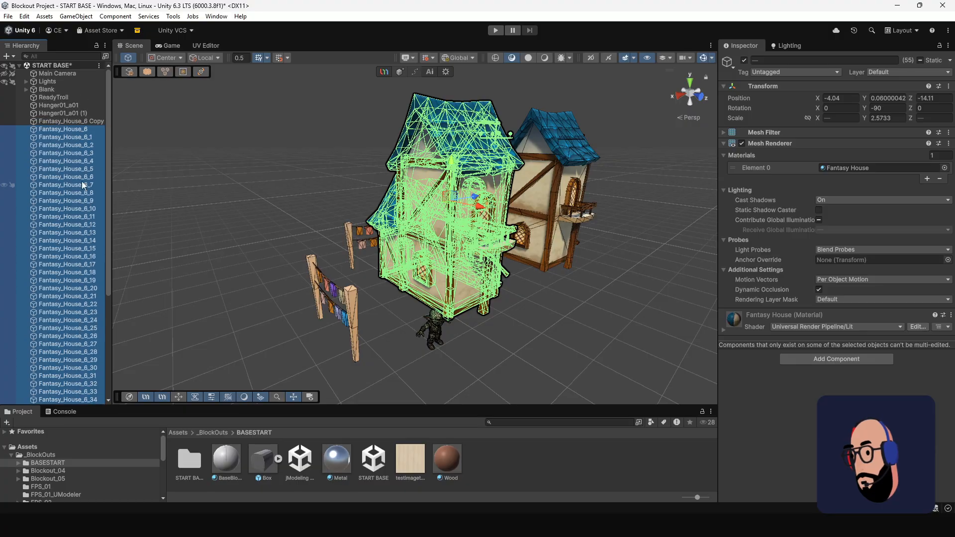
pyautogui.rightClick(68, 132)
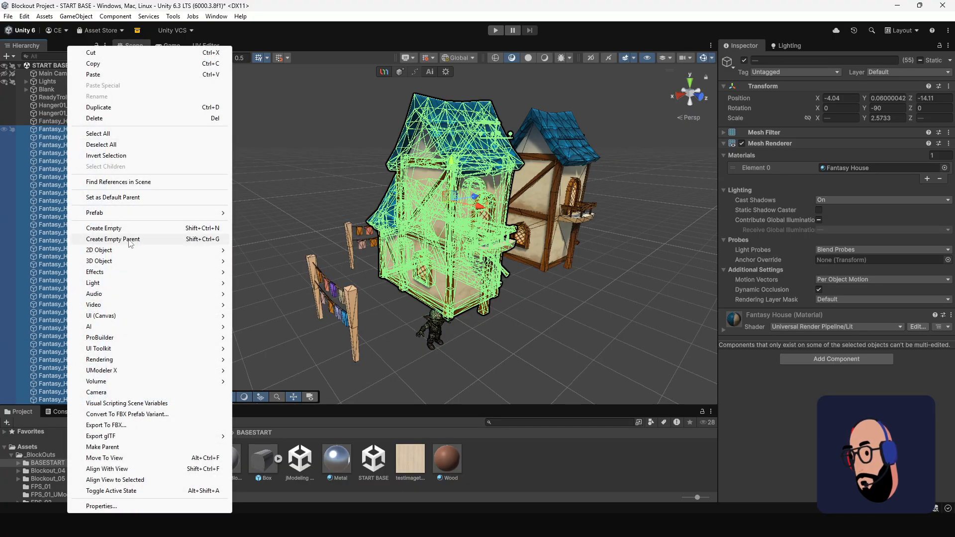
pyautogui.click(110, 239)
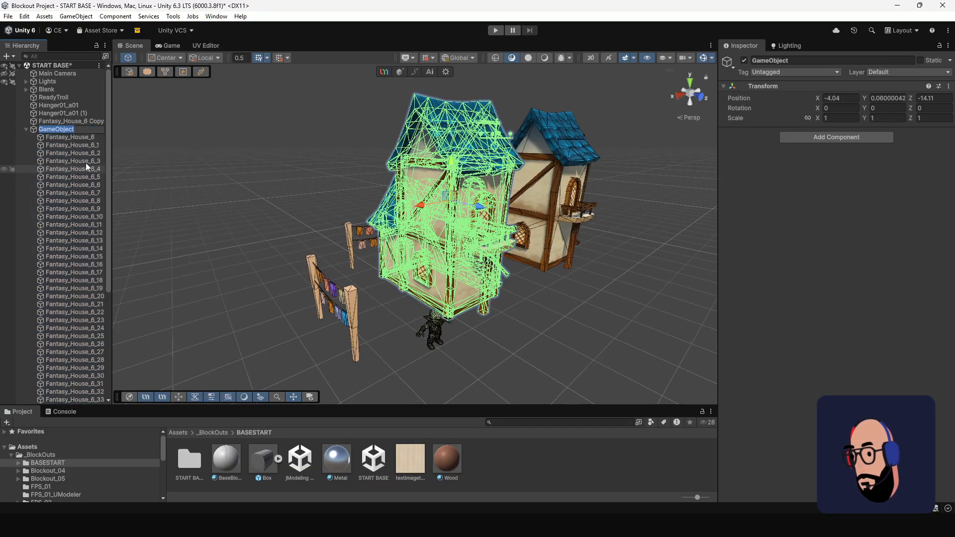
# Name the new parent object House 1 and collapse its list of children.
pyautogui.write('House')
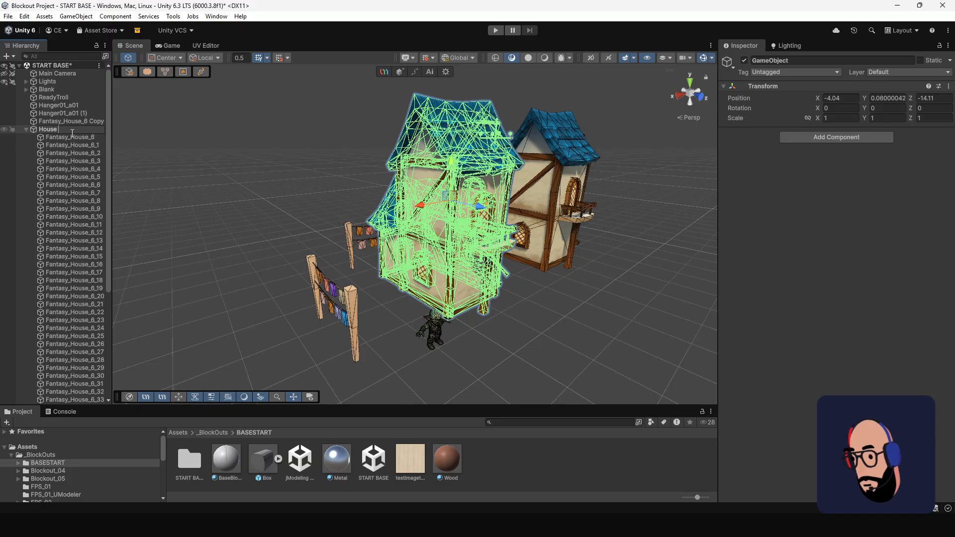
pyautogui.write(' 1')
pyautogui.press('Return')
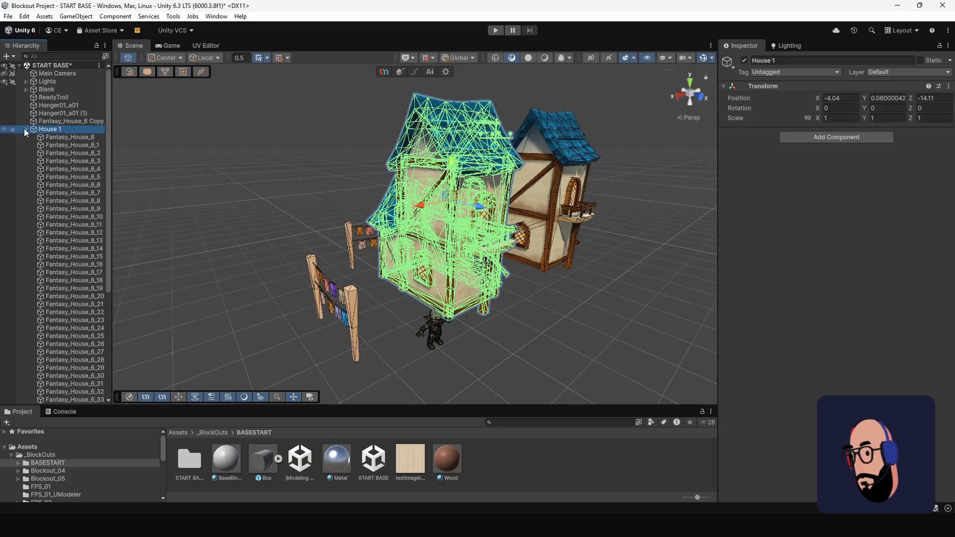
pyautogui.click(25, 129)
pyautogui.click(60, 150)
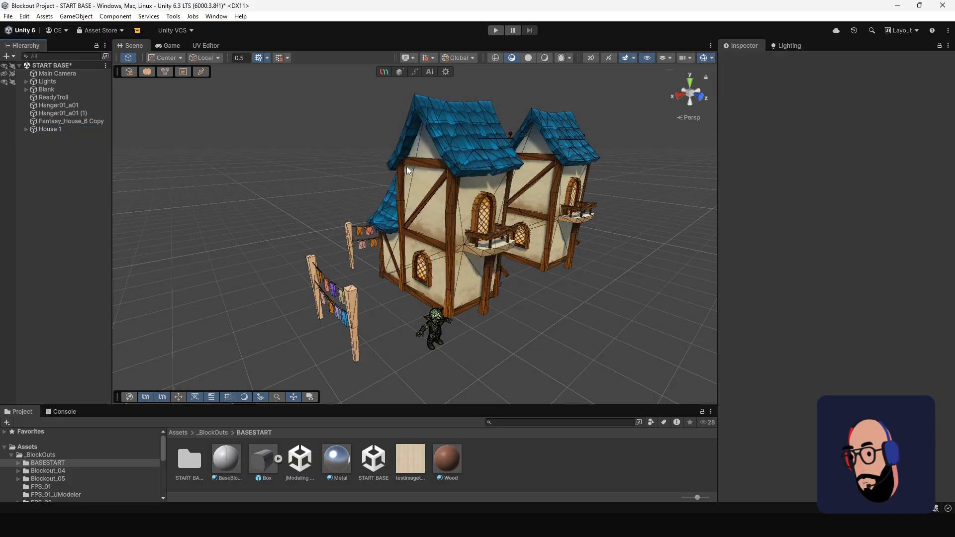
# Split the Fantasy_House_6 Copy mesh into separate objects for each of its loose parts.
pyautogui.click(83, 131)
pyautogui.keyDown('alt'); pyautogui.moveTo(423, 206); pyautogui.dragTo(338, 206); pyautogui.keyUp('alt')
pyautogui.click(288, 193)
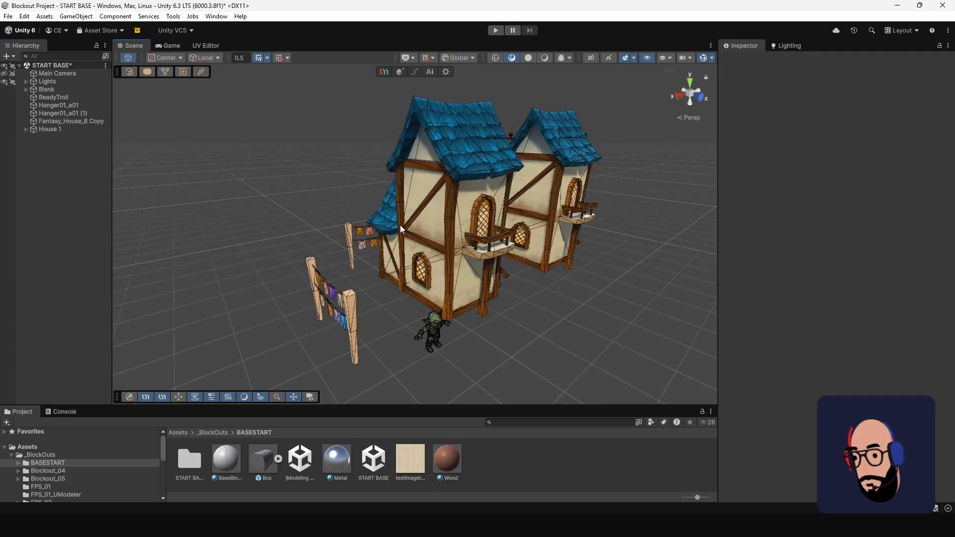
pyautogui.keyDown('alt'); pyautogui.moveTo(535, 186); pyautogui.dragTo(399, 201); pyautogui.keyUp('alt')
pyautogui.click(87, 121)
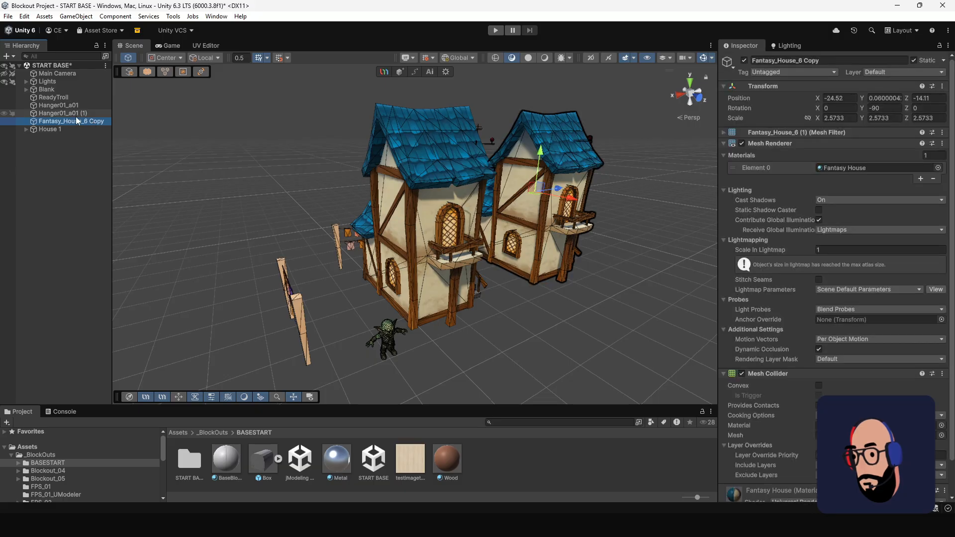
pyautogui.click(164, 71)
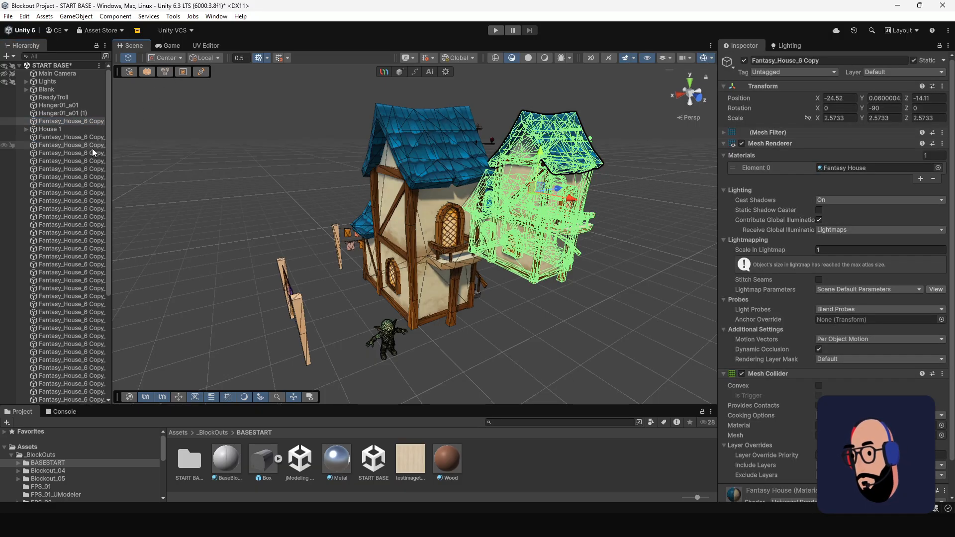
# Group the pieces from Fantasy_House_6 Copy_1 through the last numbered copy piece under a new empty parent.
pyautogui.click(95, 140)
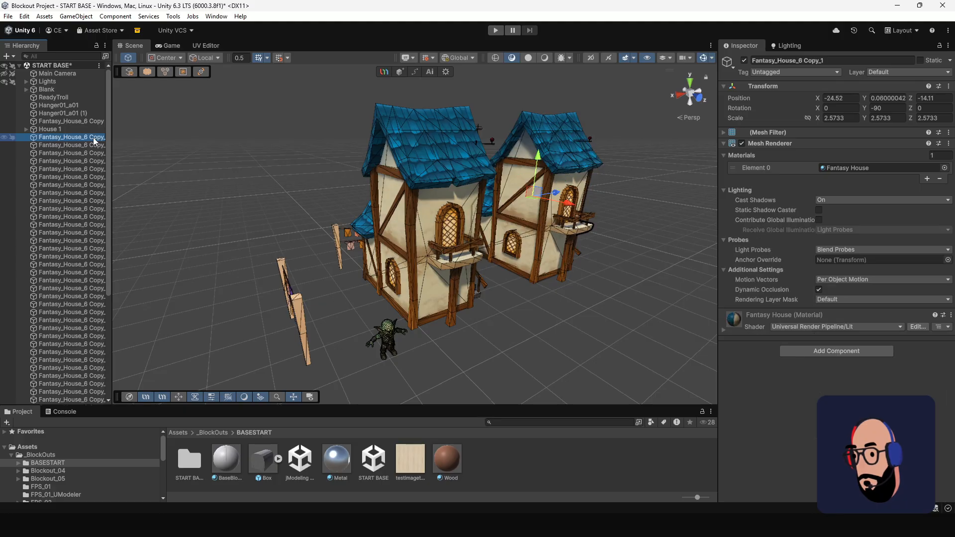
pyautogui.scroll(-1, 97, 396)
pyautogui.keyDown('shift'); pyautogui.click(89, 398); pyautogui.keyUp('shift')
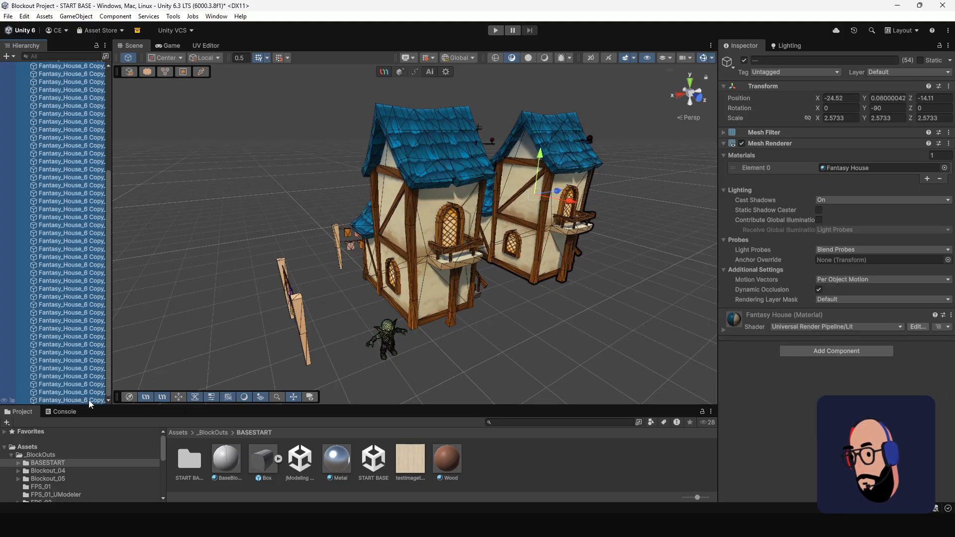
pyautogui.scroll(1, 99, 269)
pyautogui.rightClick(88, 139)
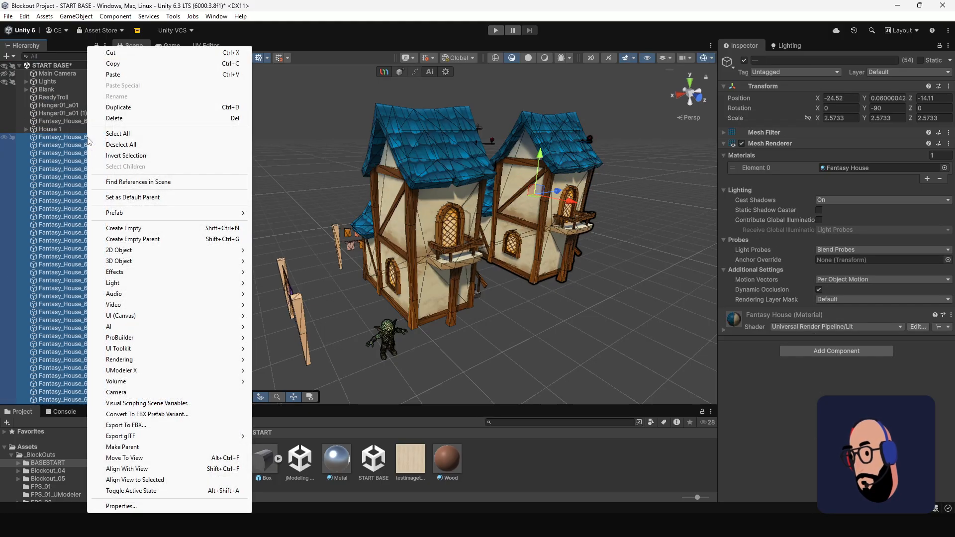
pyautogui.click(147, 240)
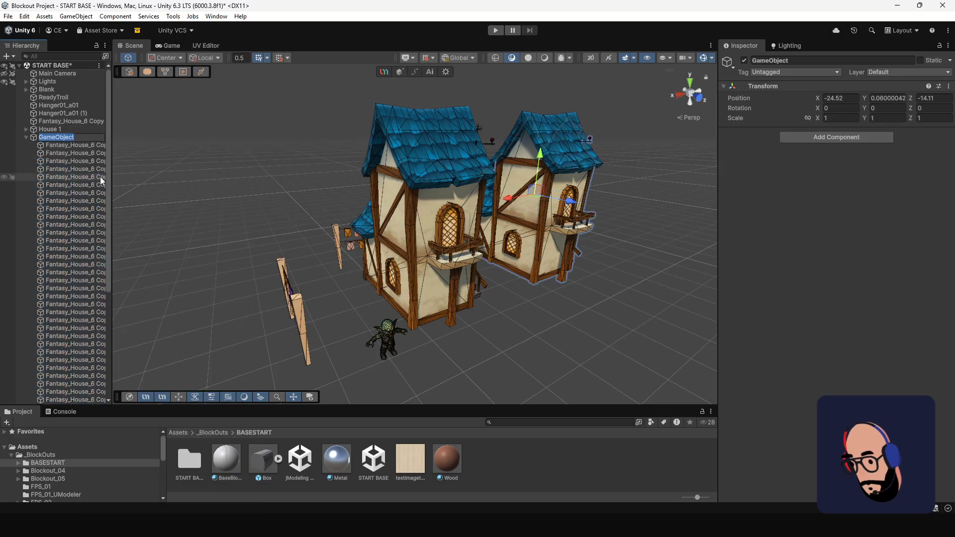
# Name the second parent object House 2, check a few of its pieces, and collapse its children.
pyautogui.write('House 2')
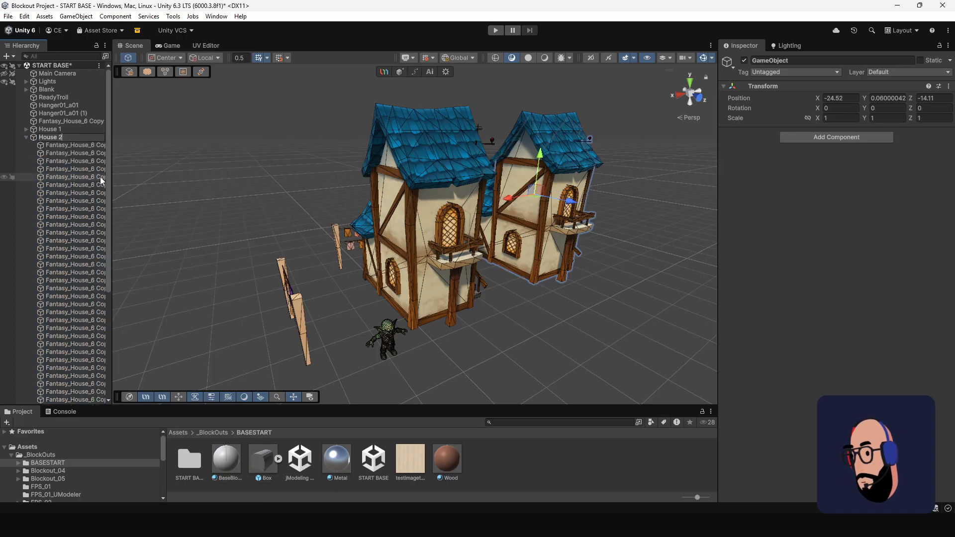
pyautogui.press('Return')
pyautogui.click(83, 148)
pyautogui.click(81, 169)
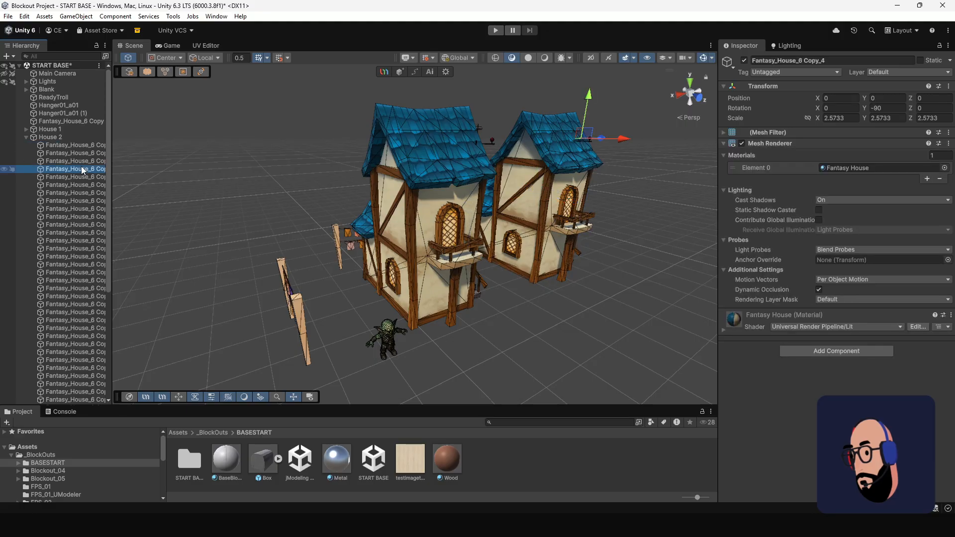
pyautogui.click(26, 138)
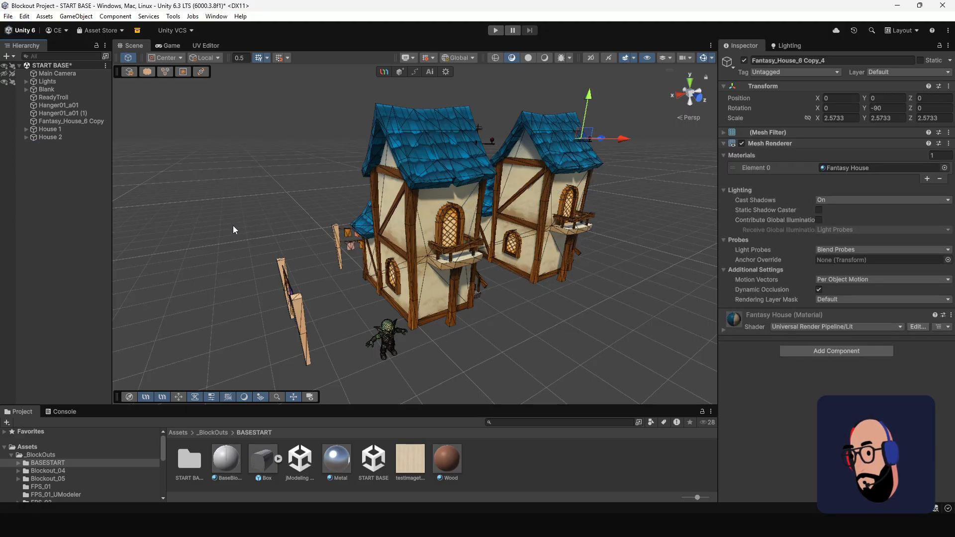
# Split the Hanger01_a01 clothesline into separate objects for each loose part and check a few of its cloth pieces.
pyautogui.keyDown('alt'); pyautogui.moveTo(233, 228); pyautogui.dragTo(341, 256); pyautogui.keyUp('alt')
pyautogui.click(340, 259)
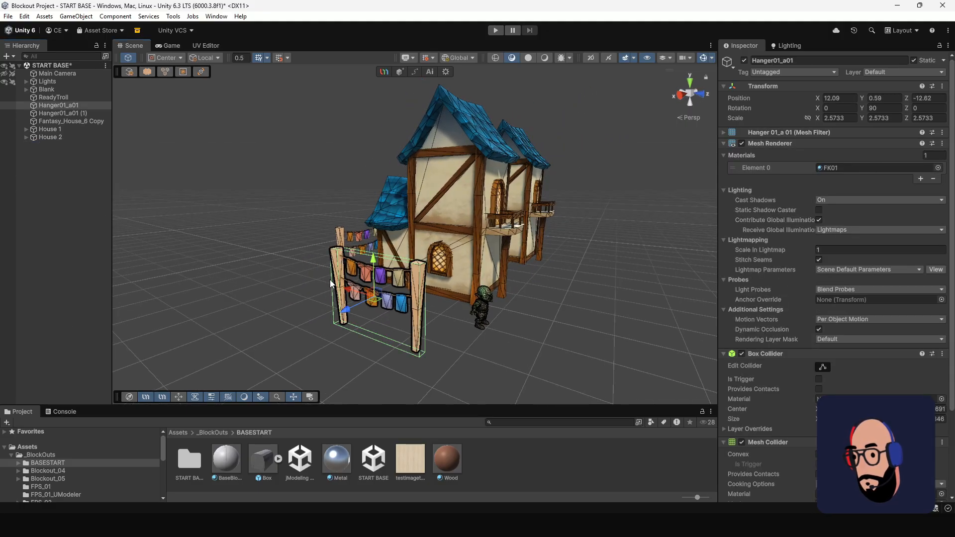
pyautogui.rightClick(76, 105)
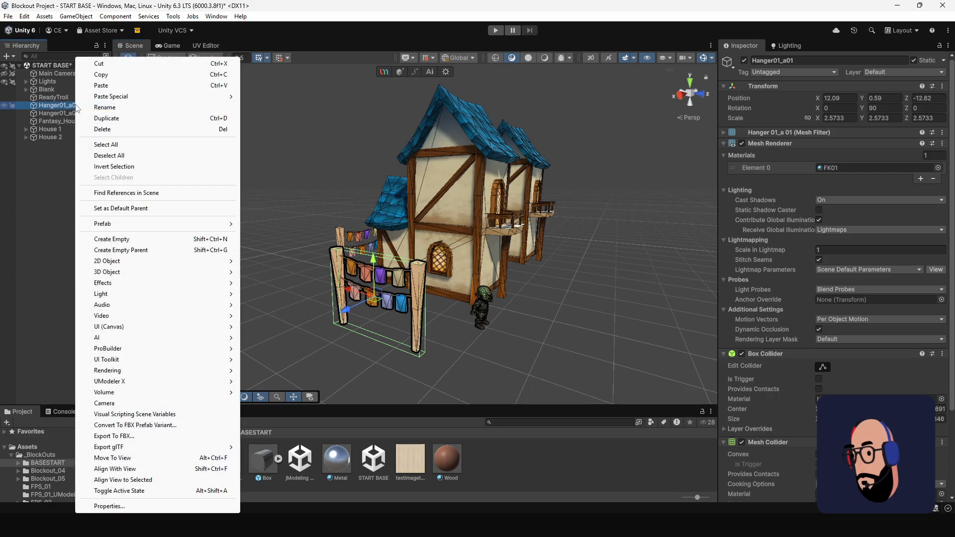
pyautogui.click(62, 190)
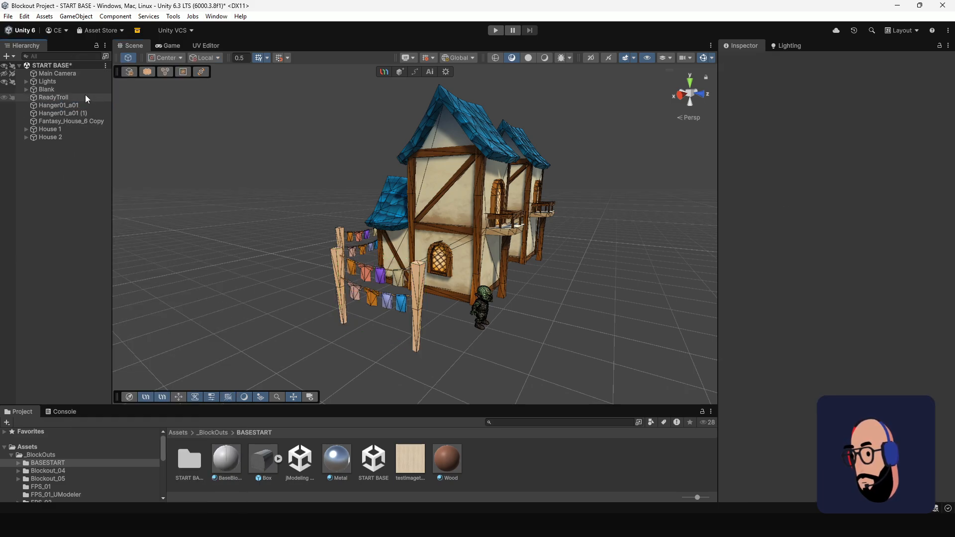
pyautogui.click(73, 99)
pyautogui.click(74, 104)
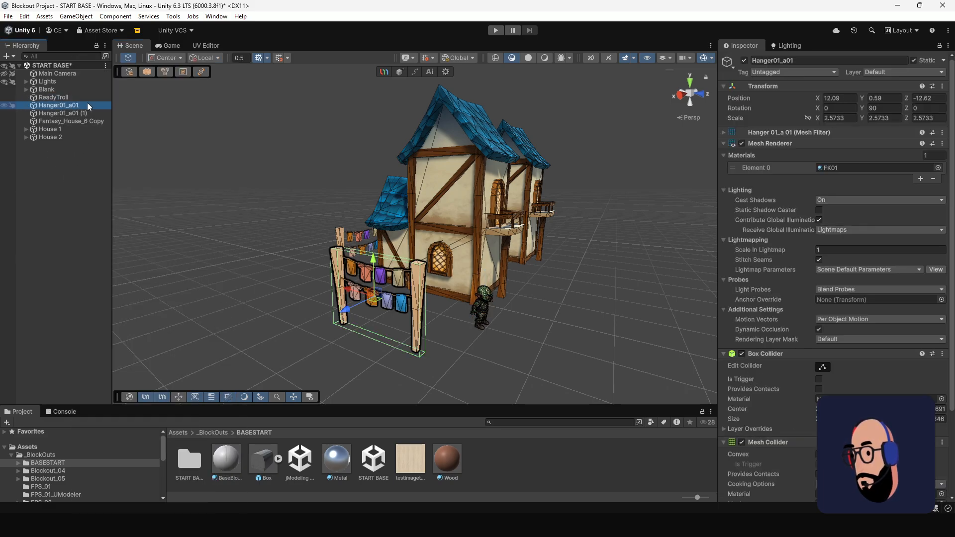
pyautogui.click(166, 74)
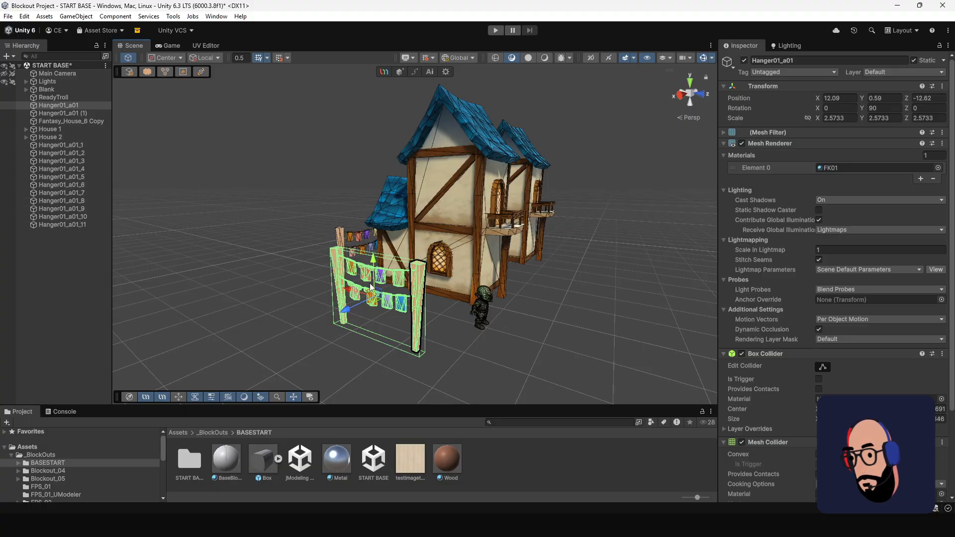
pyautogui.click(306, 270)
pyautogui.click(352, 273)
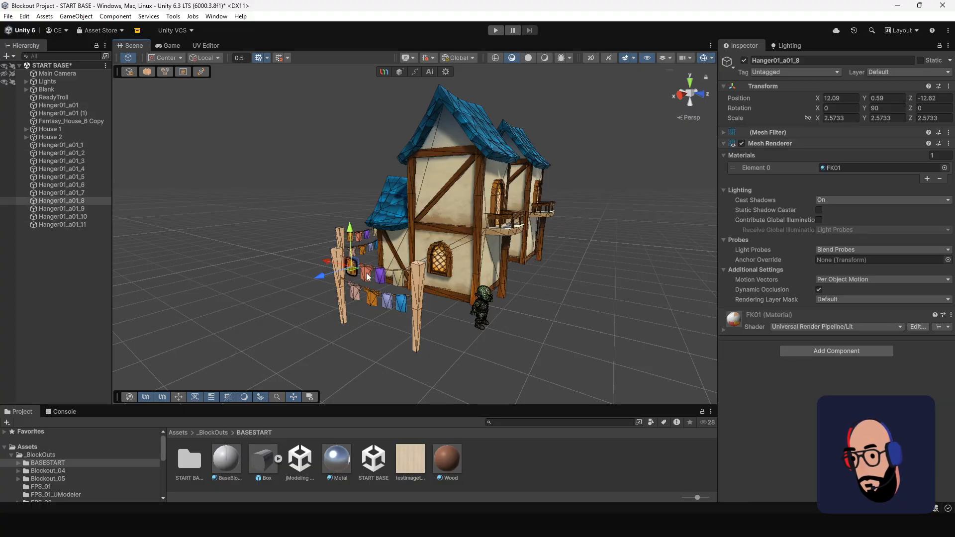
pyautogui.click(398, 279)
pyautogui.click(398, 280)
pyautogui.click(399, 280)
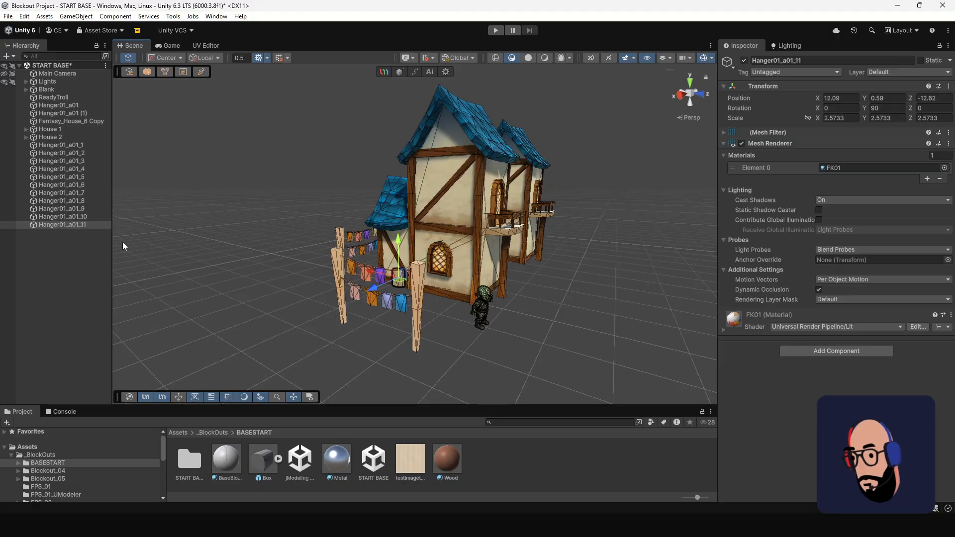
# Group the pieces Hanger01_a01_1 through Hanger01_a01_11 under a new empty parent.
pyautogui.click(64, 148)
pyautogui.keyDown('shift'); pyautogui.click(67, 223); pyautogui.keyUp('shift')
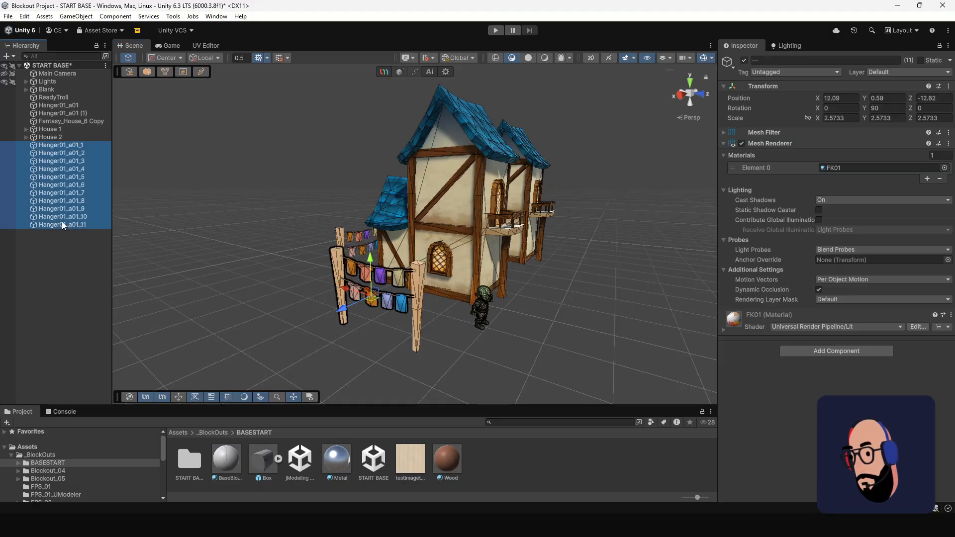
pyautogui.click(414, 279)
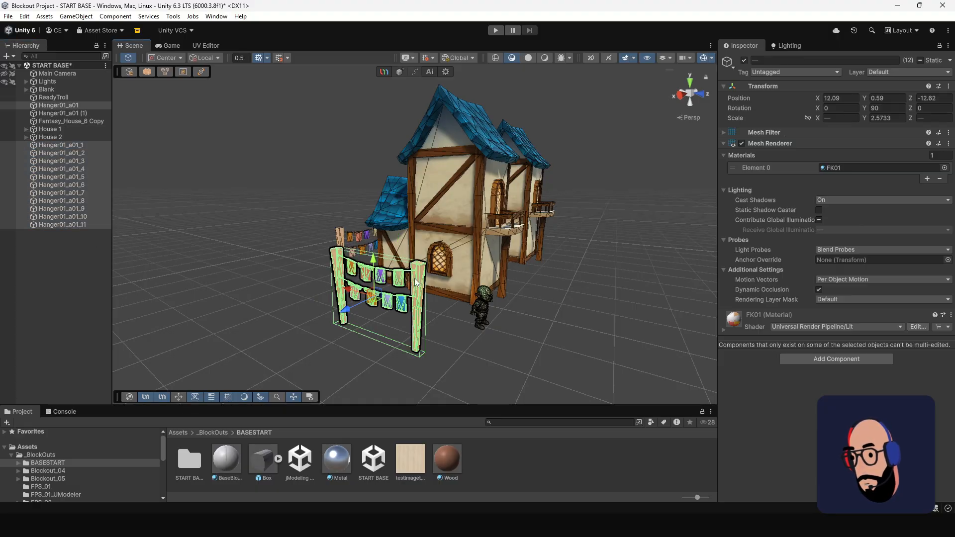
pyautogui.keyDown('shift'); pyautogui.click(79, 223); pyautogui.keyUp('shift')
pyautogui.rightClick(78, 224)
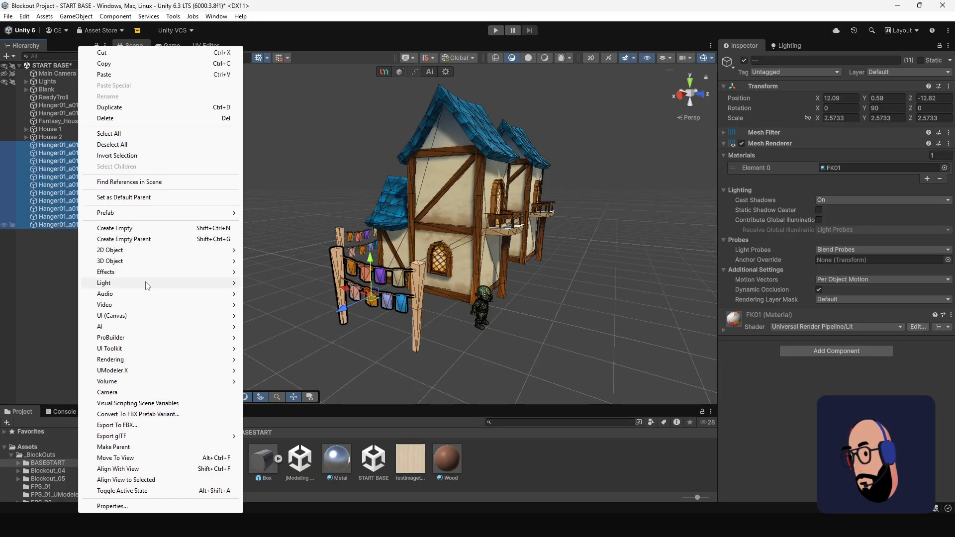
pyautogui.click(147, 239)
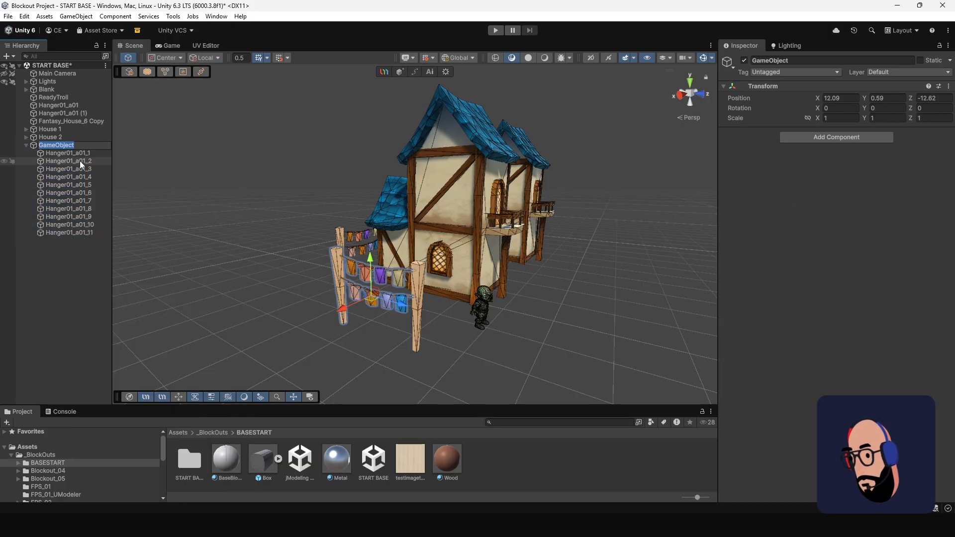
# Name the new parent object Cloths and collapse its children.
pyautogui.write('Clot')
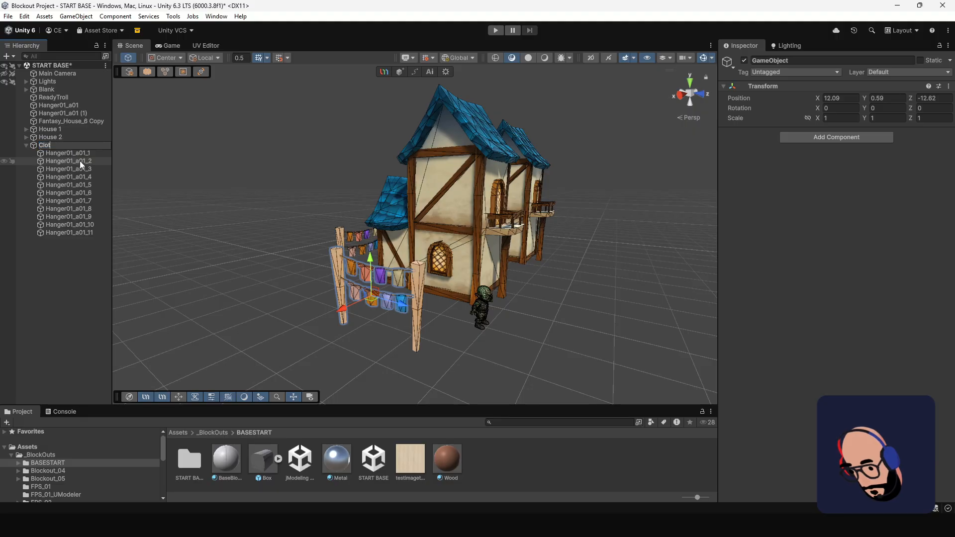
pyautogui.write('hs')
pyautogui.press('Return')
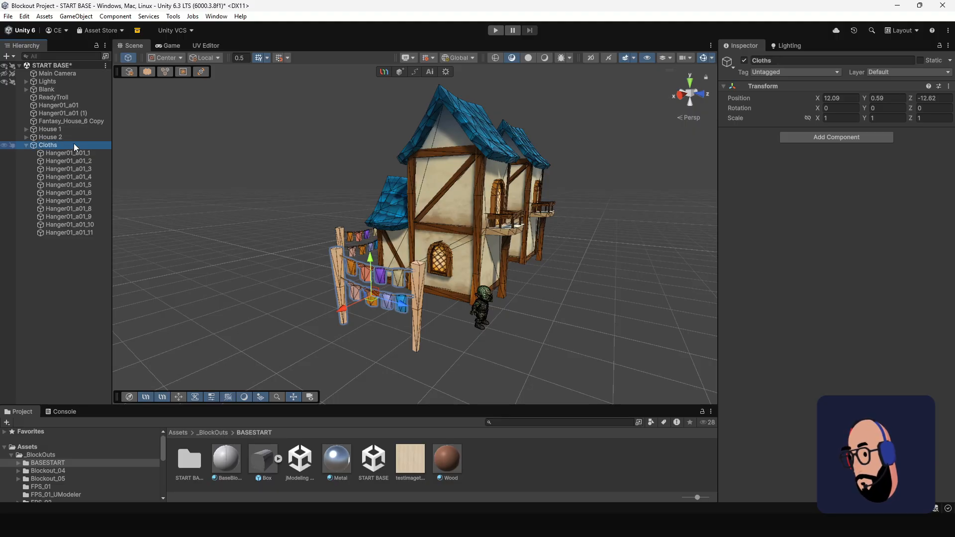
pyautogui.click(26, 145)
pyautogui.click(58, 202)
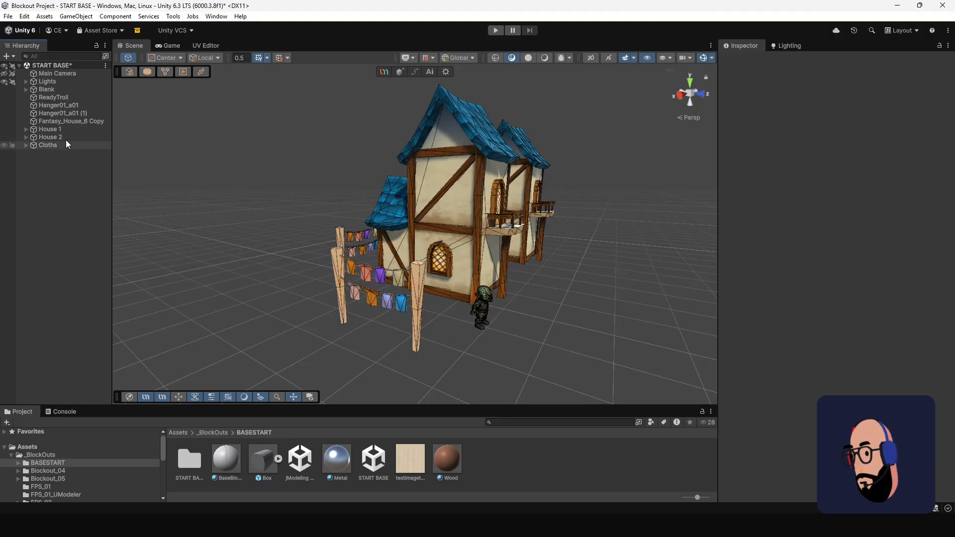
# Split the second clothesline, Hanger01_a01 (1), into its loose parts and group pieces 1 through 11 under a new empty parent.
pyautogui.click(344, 234)
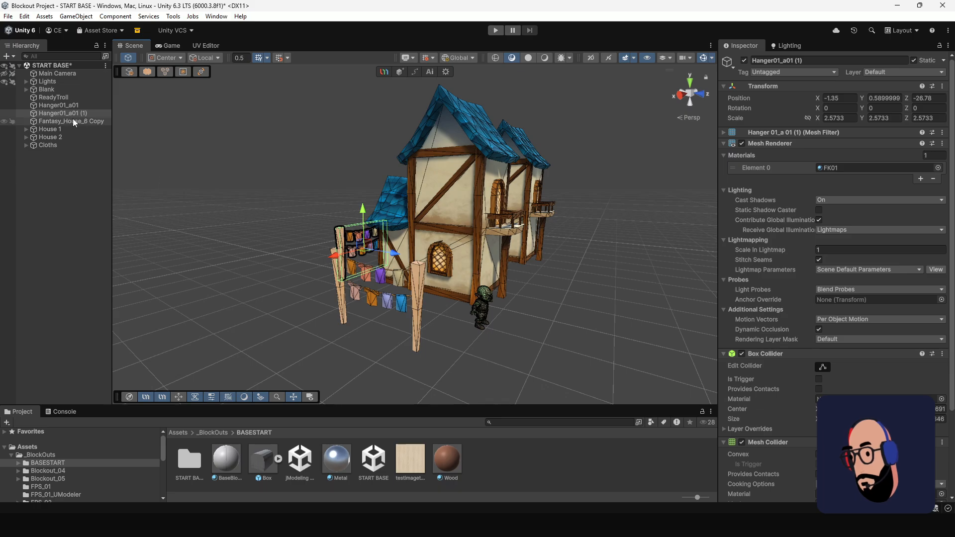
pyautogui.click(166, 72)
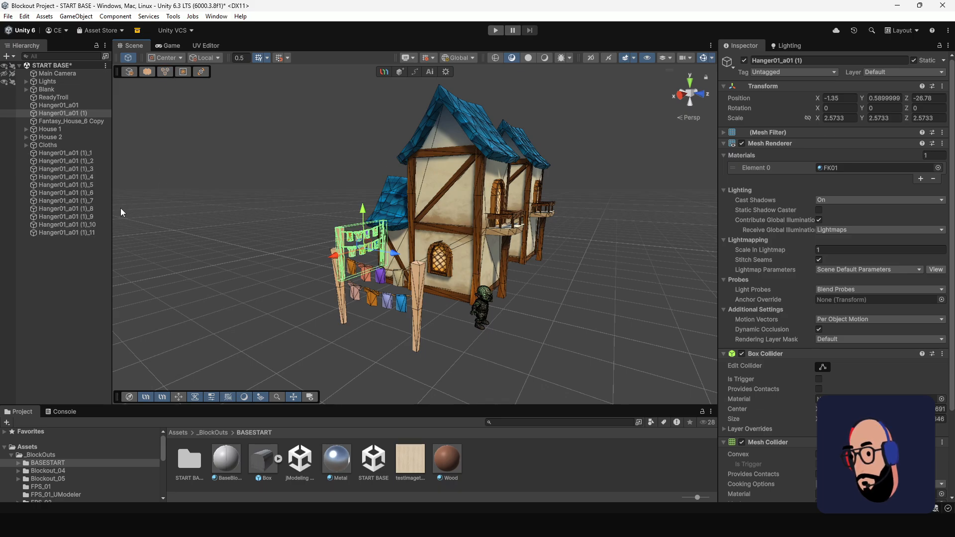
pyautogui.click(80, 153)
pyautogui.keyDown('shift'); pyautogui.click(74, 232); pyautogui.keyUp('shift')
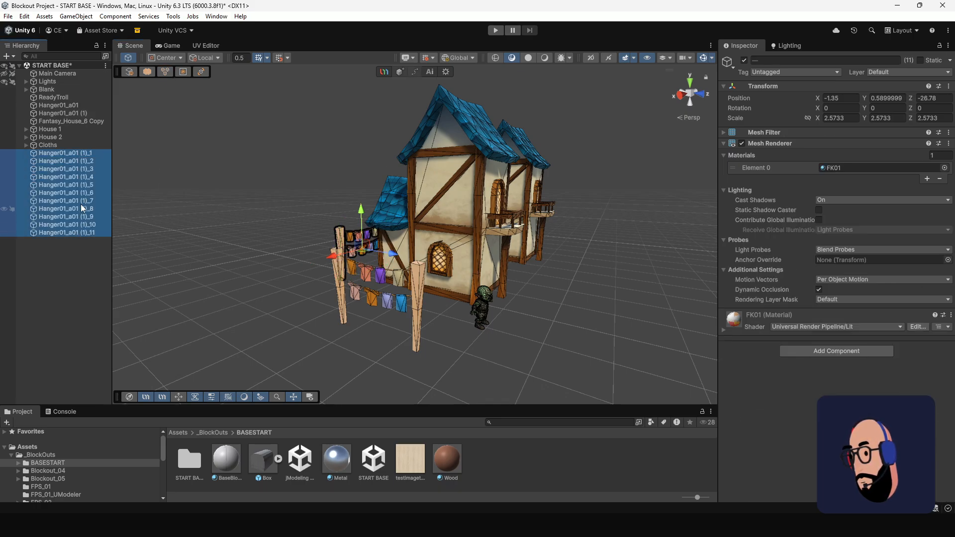
pyautogui.rightClick(77, 165)
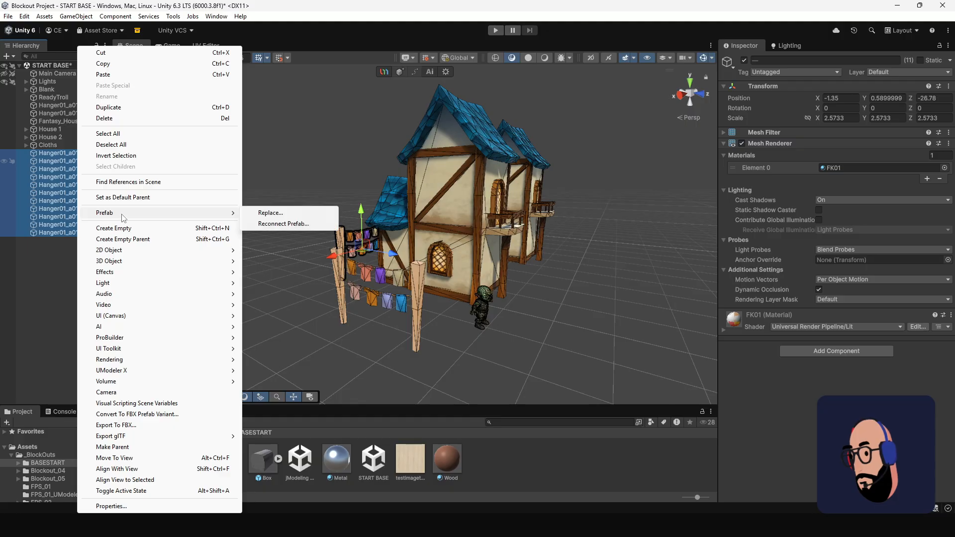
pyautogui.click(127, 239)
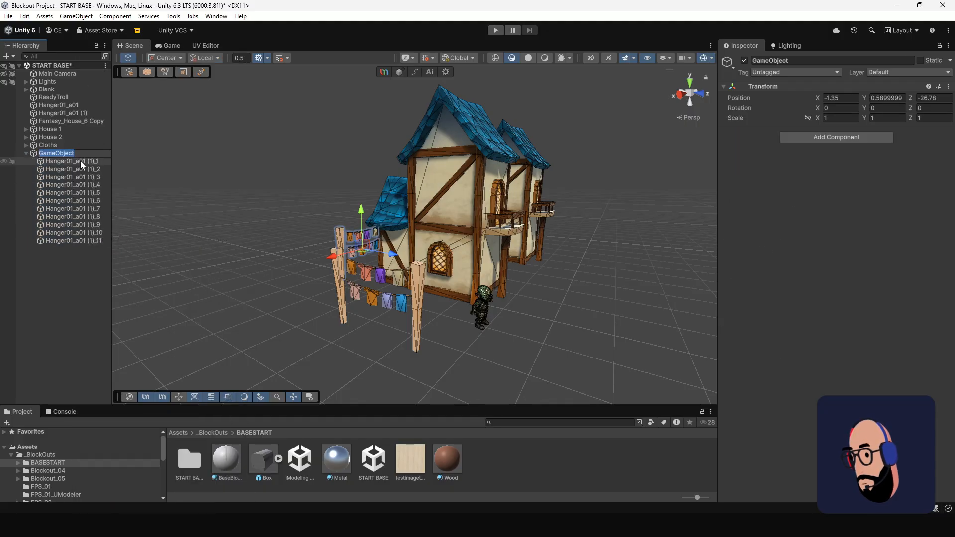
# Name the second clothesline's parent Cloth 2, with its children collapsed, and rename the Cloths parent as Cloths 1.
pyautogui.write('Cloth')
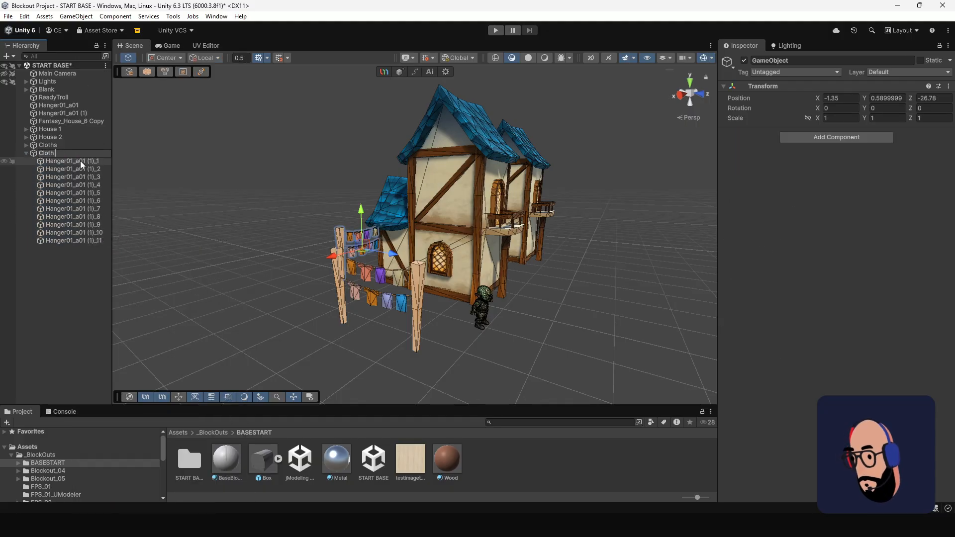
pyautogui.write(' 2')
pyautogui.press('Return')
pyautogui.click(48, 145)
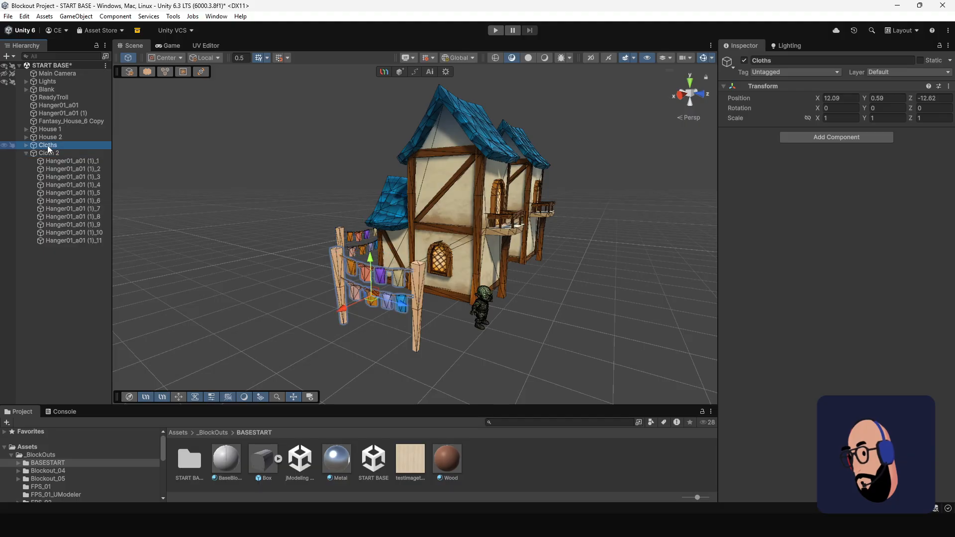
pyautogui.click(57, 145)
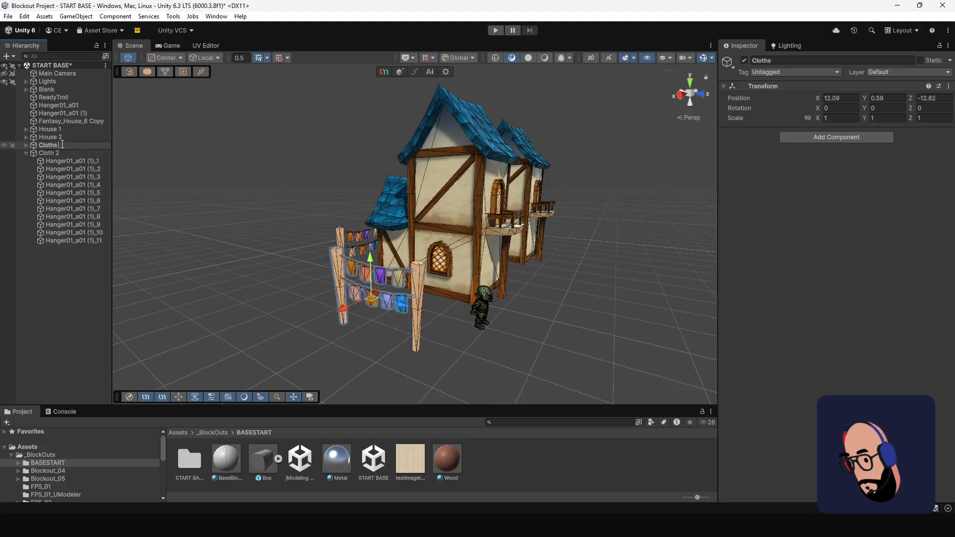
pyautogui.press('Return')
pyautogui.click(26, 153)
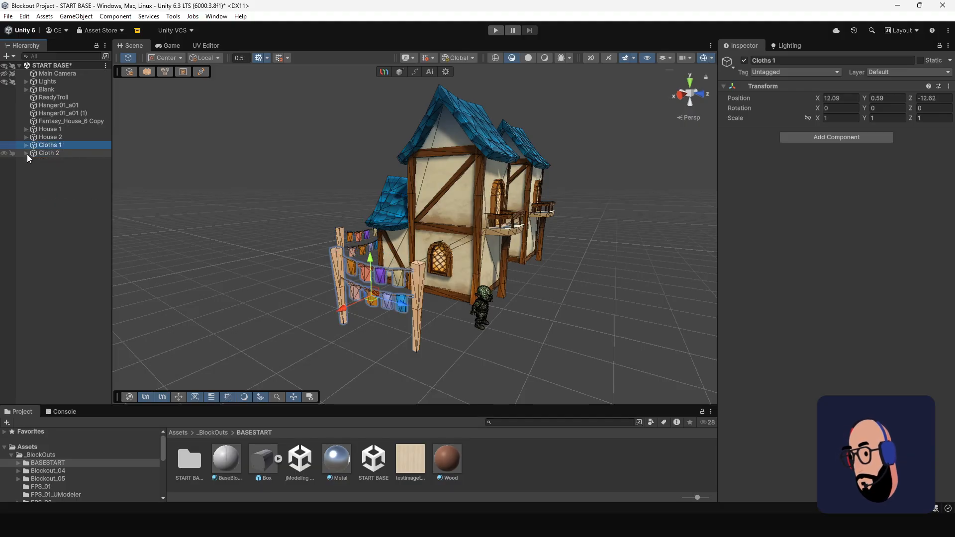
# Test-move the Fantasy_House_6 Copy mesh and the House 2 group to compare them, returning each to its original place.
pyautogui.click(60, 130)
pyautogui.click(56, 153)
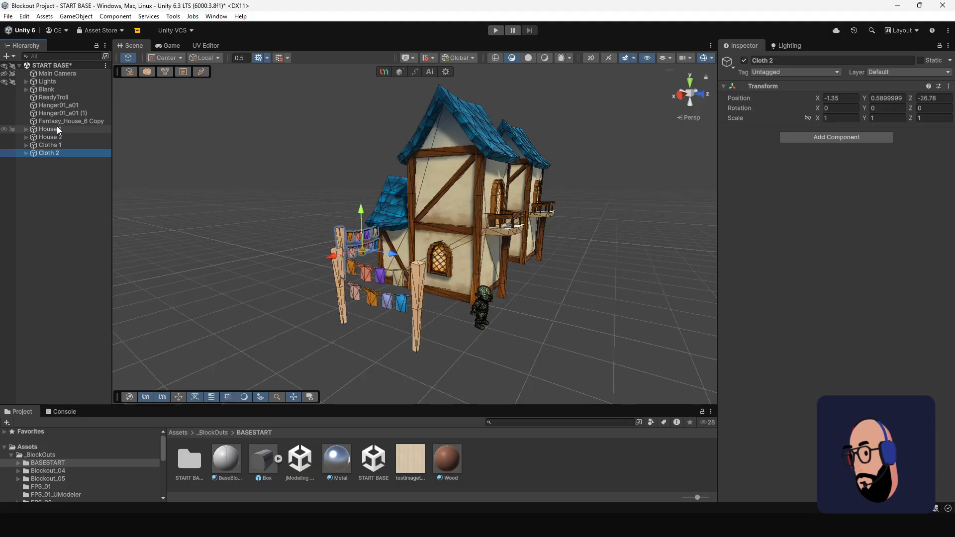
pyautogui.click(60, 122)
pyautogui.keyDown('alt'); pyautogui.moveTo(339, 223); pyautogui.dragTo(394, 254); pyautogui.keyUp('alt')
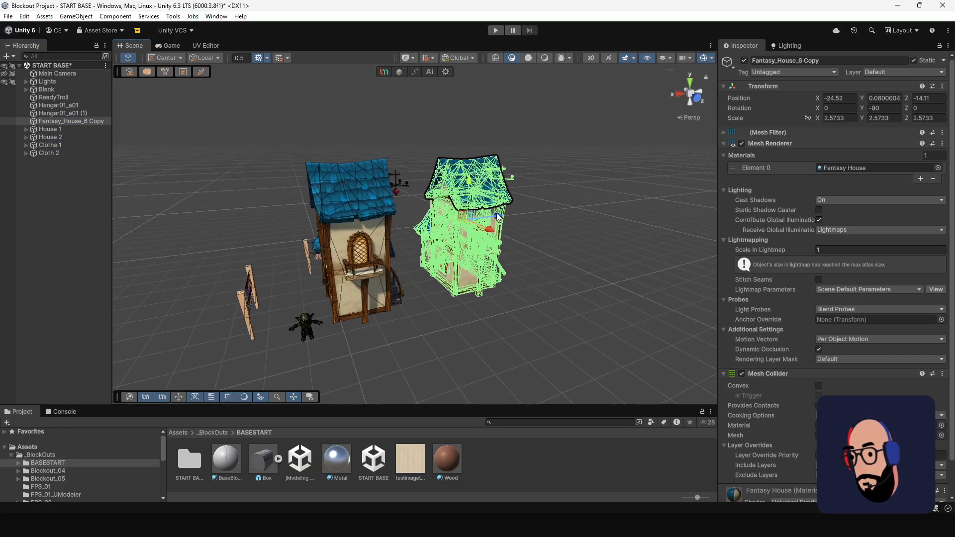
pyautogui.moveTo(496, 217)
pyautogui.mouseDown()
pyautogui.moveTo(582, 206)
pyautogui.moveTo(496, 218)
pyautogui.mouseUp()
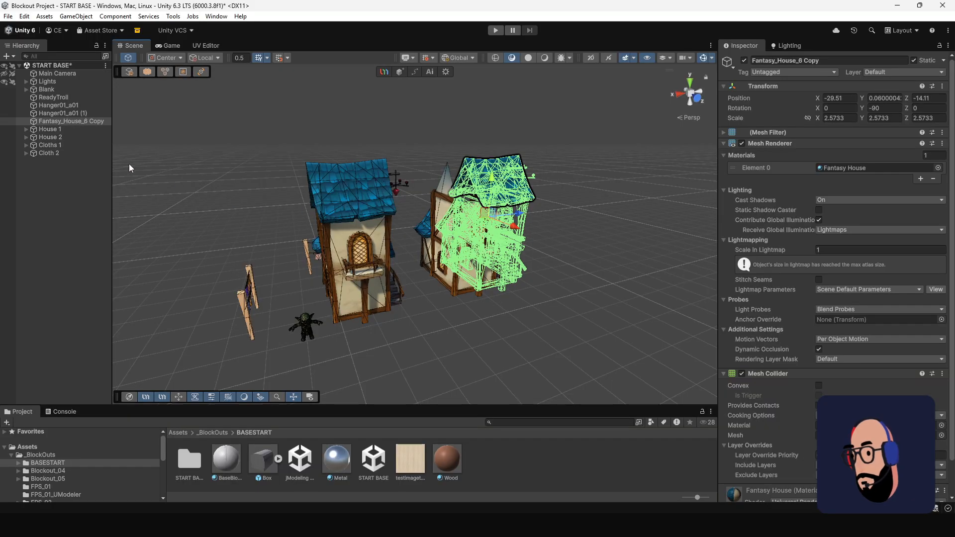
pyautogui.hotkey('ctrl', 'z')
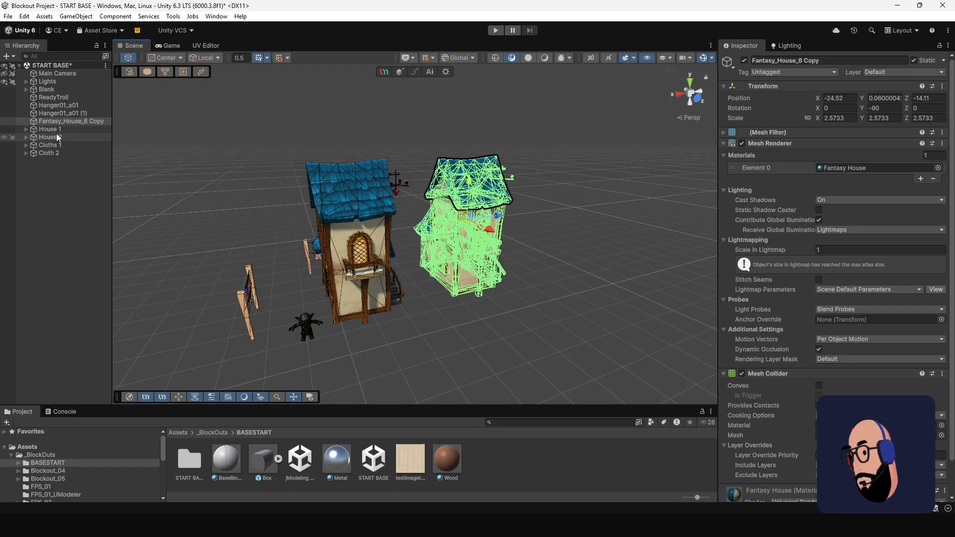
pyautogui.click(51, 138)
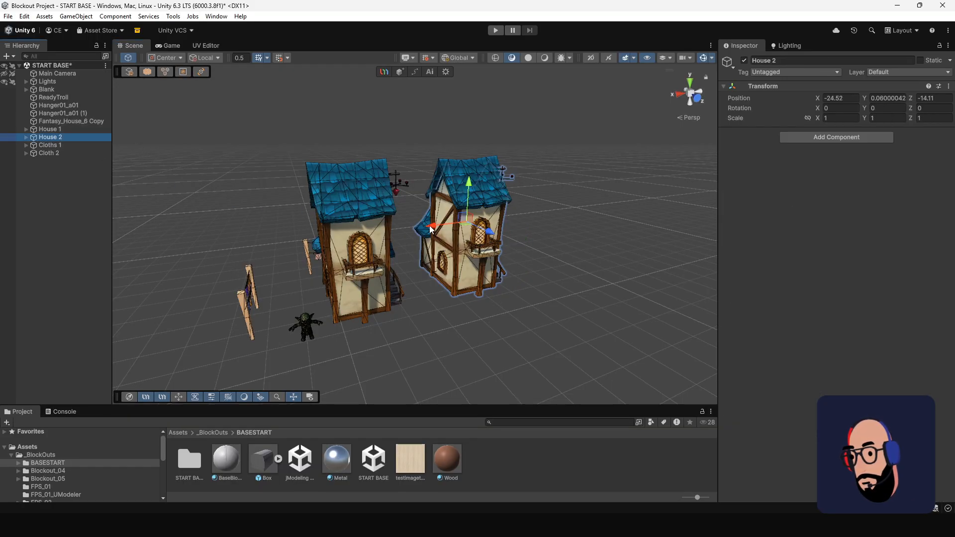
pyautogui.moveTo(461, 231); pyautogui.dragTo(489, 231)
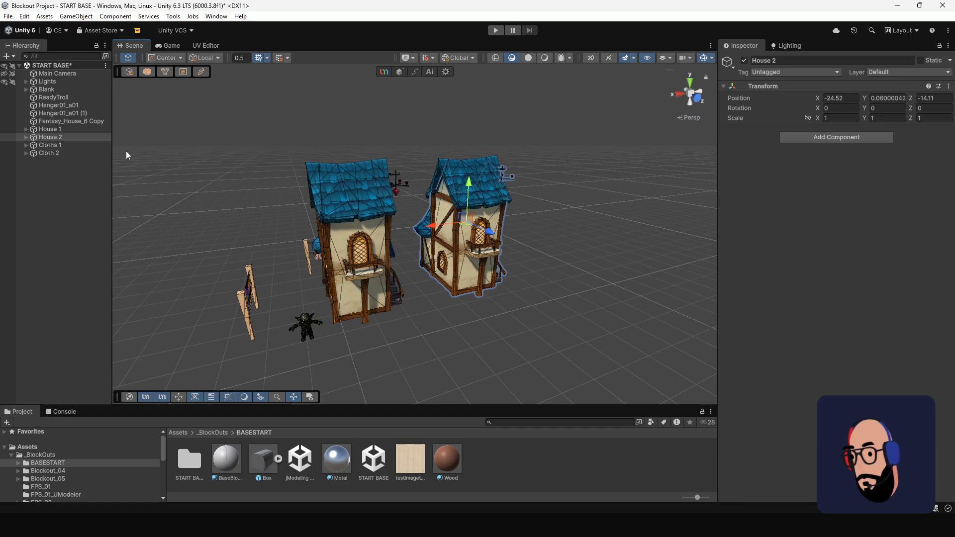
# Delete the leftover Fantasy_House_6 Copy mesh and check the House 1 and House 2 groups.
pyautogui.click(50, 130)
pyautogui.click(55, 121)
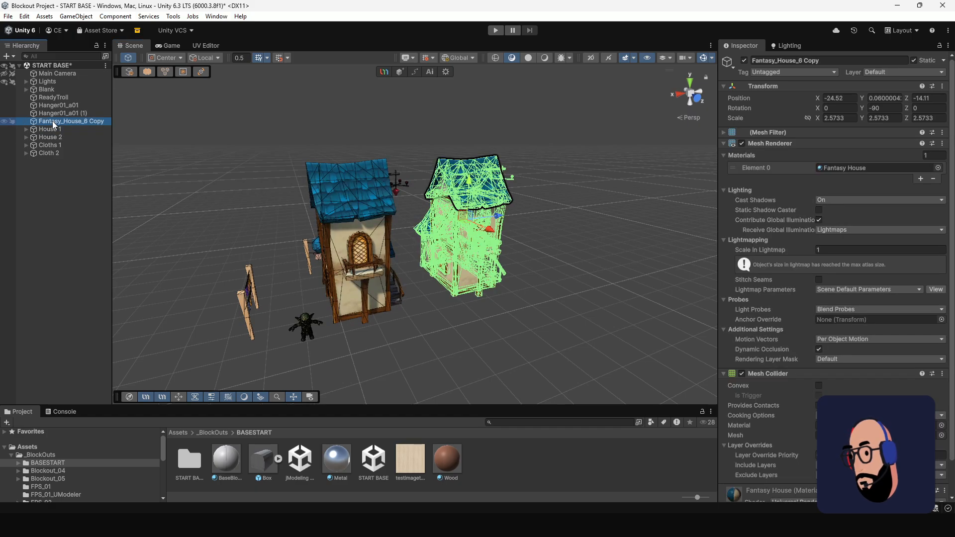
pyautogui.moveTo(57, 131); pyautogui.dragTo(55, 138)
pyautogui.click(50, 121)
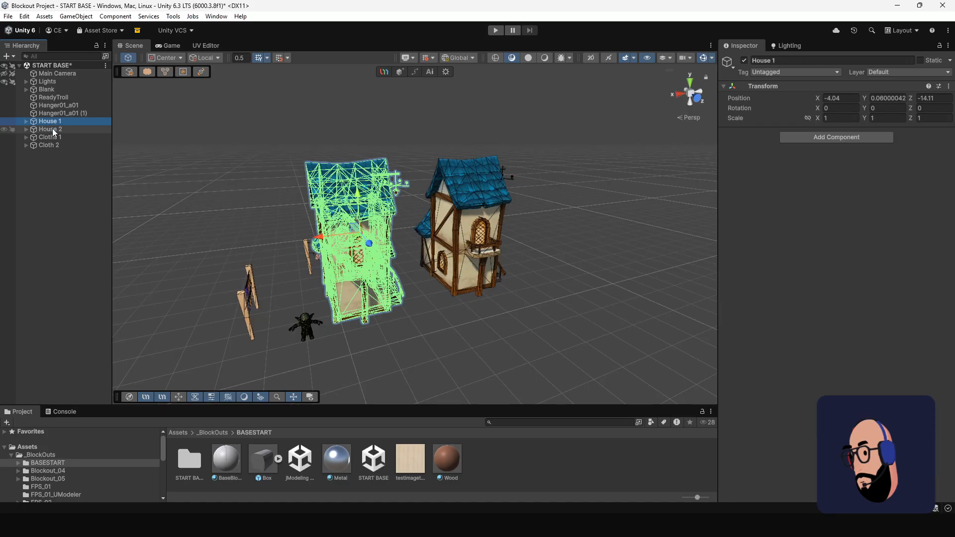
pyautogui.click(50, 129)
pyautogui.click(50, 121)
pyautogui.click(55, 153)
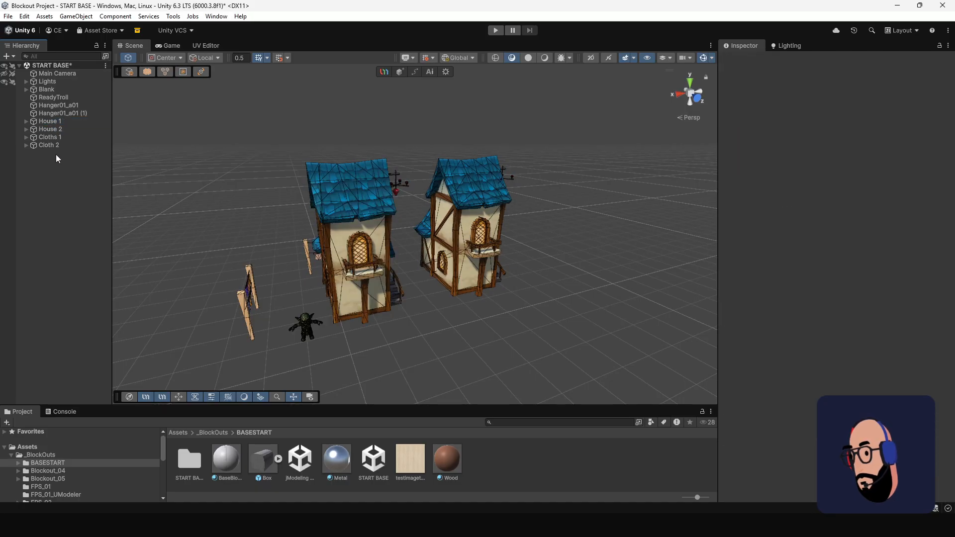
pyautogui.keyDown('alt'); pyautogui.moveTo(293, 256); pyautogui.dragTo(368, 229); pyautogui.keyUp('alt')
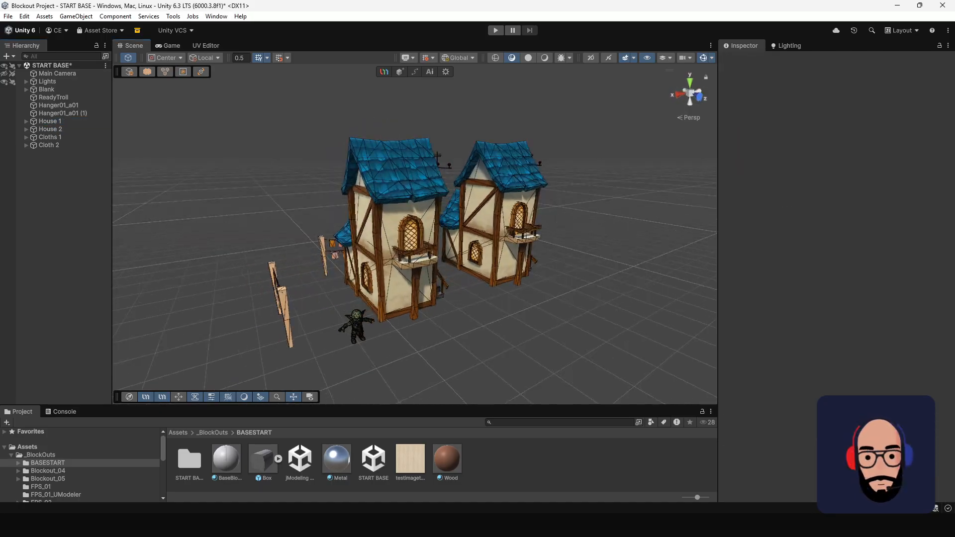